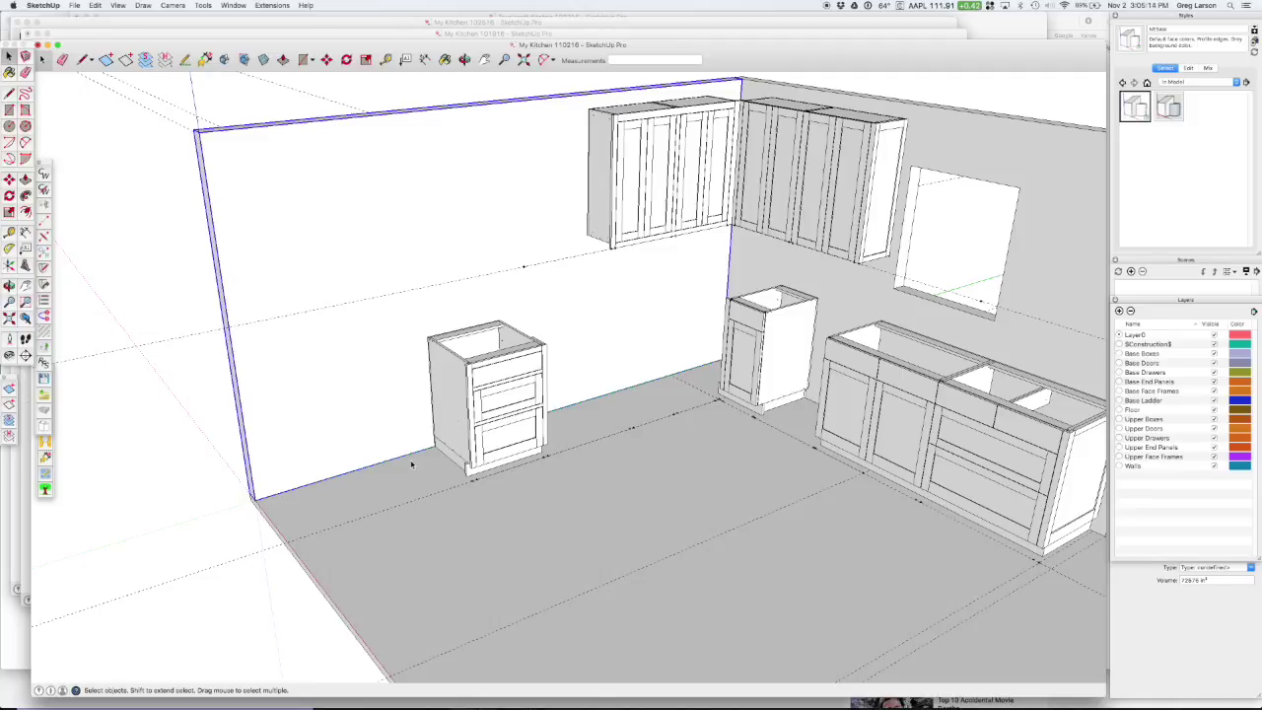
Step: Place a floor guide 26 inches out from the left wall's bottom edge
key(t)
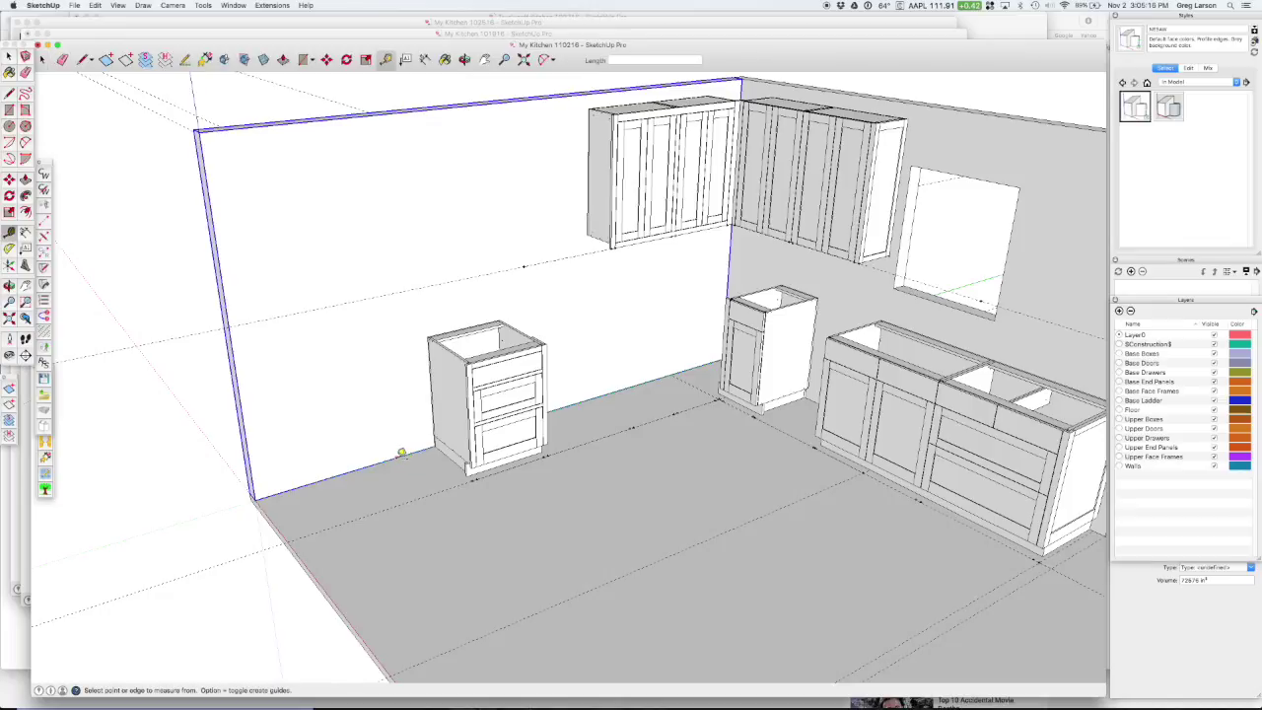
click(397, 457)
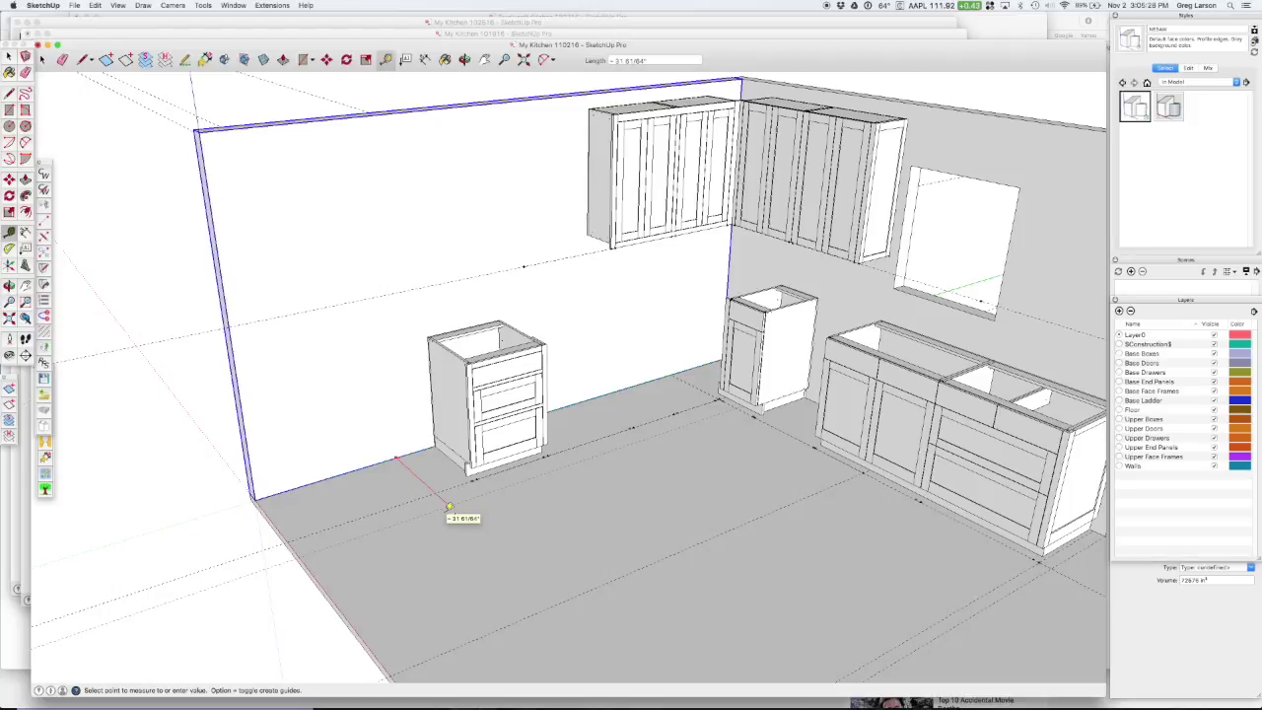
text(26)
key(Return)
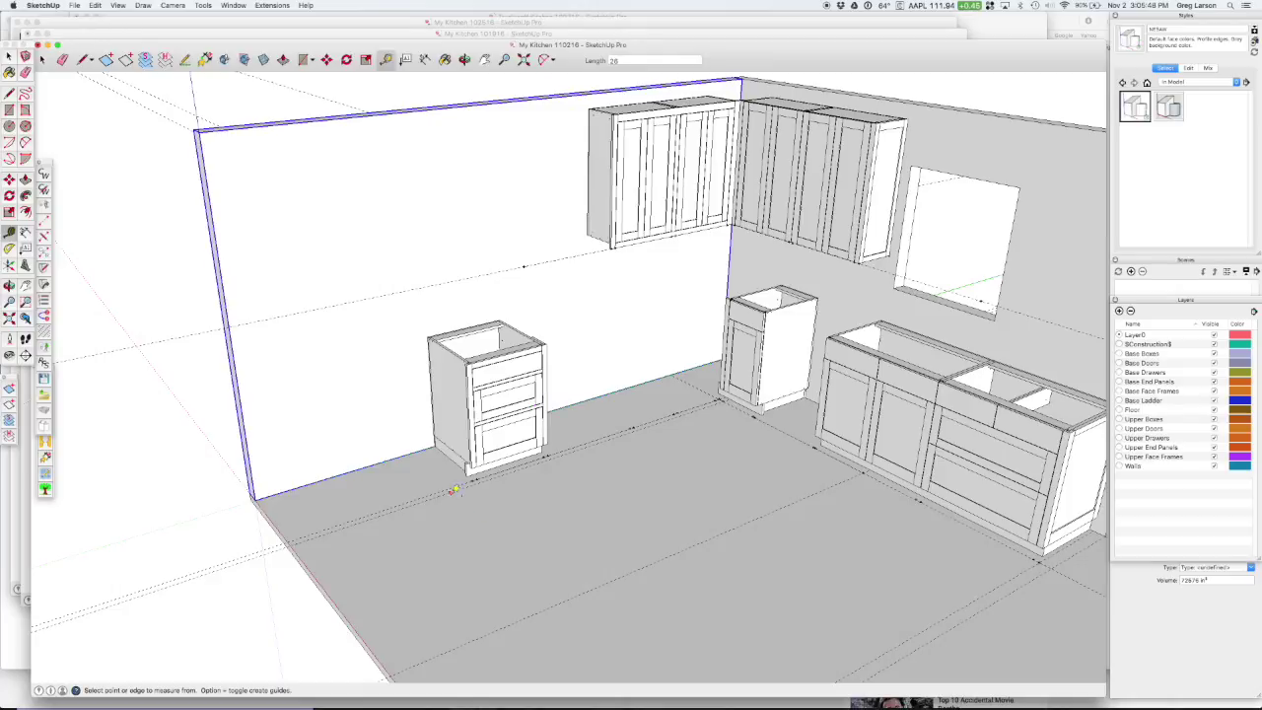
scroll(455, 488, up, 3)
scroll(455, 488, down, 2)
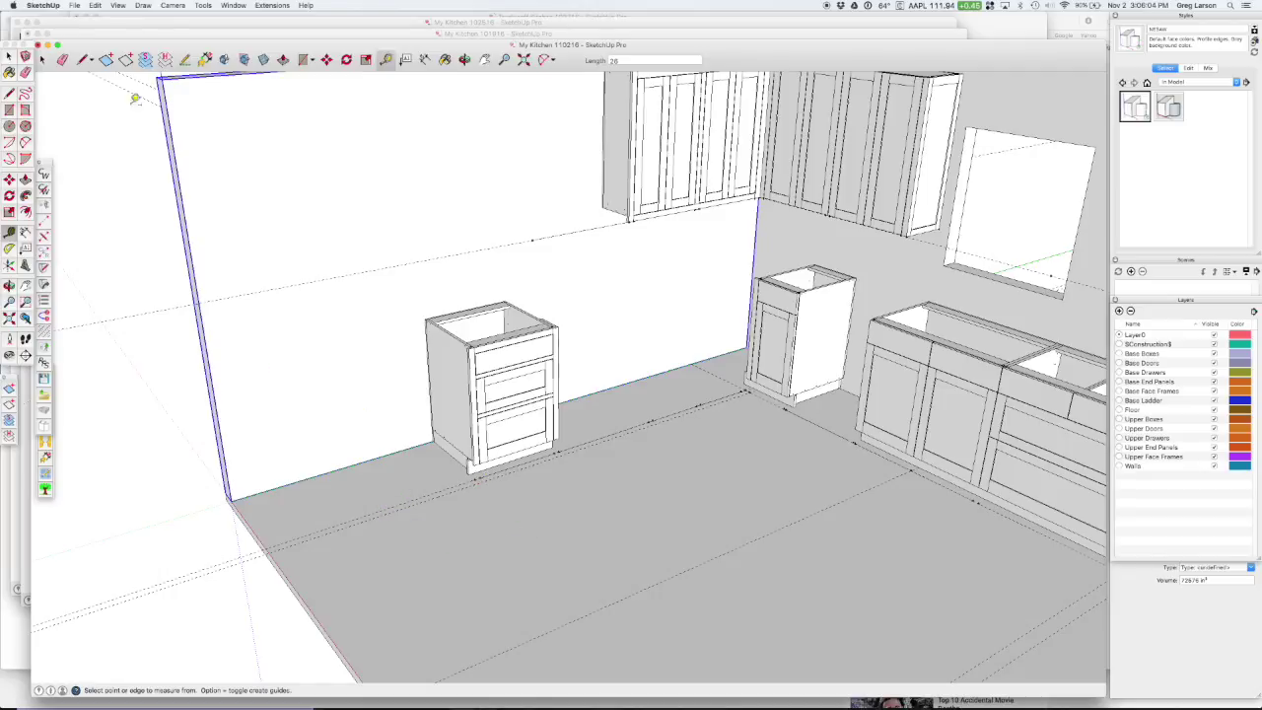
Step: Show the Skalp tool palette and float it lower on the screen
click(186, 60)
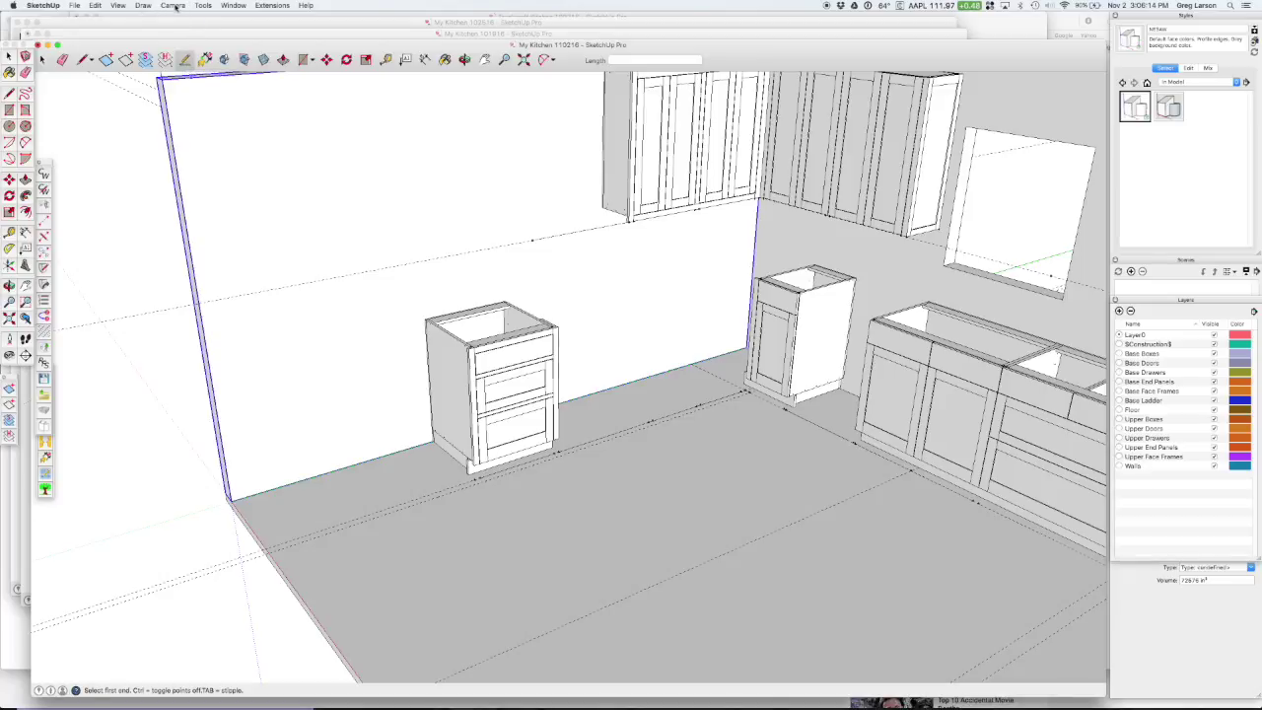
click(117, 6)
mouse_move(147, 17)
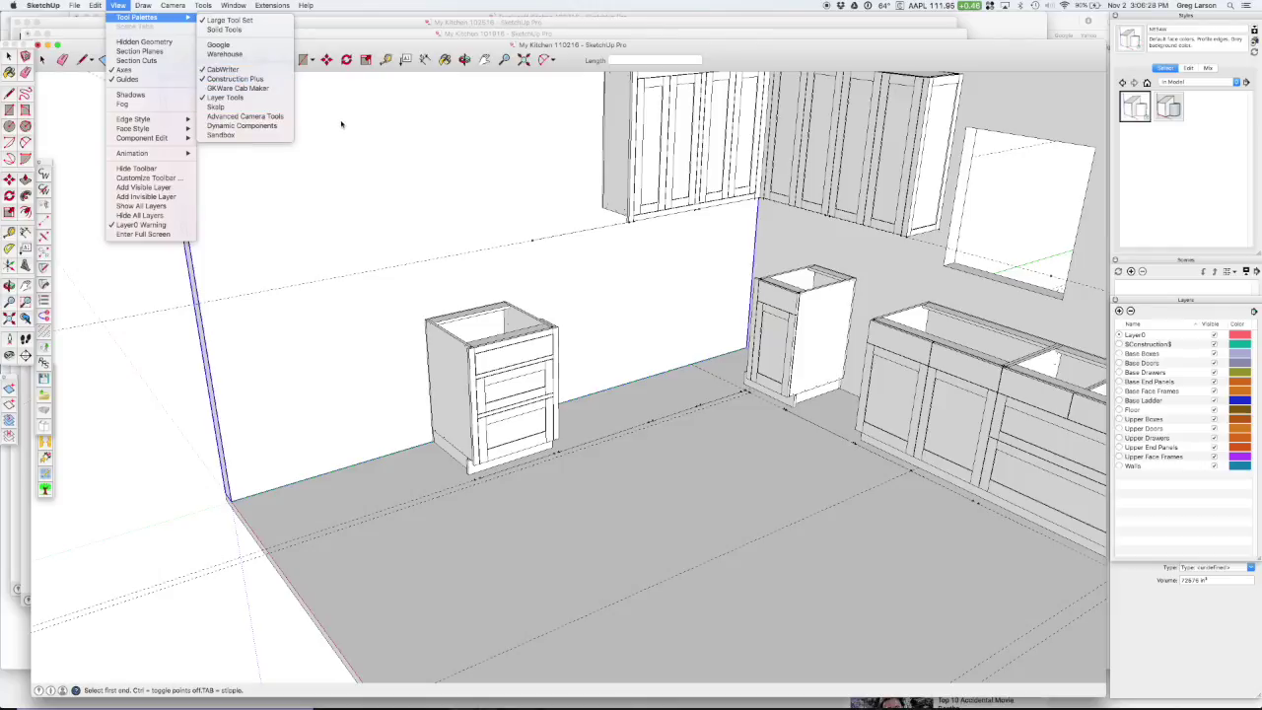
click(287, 111)
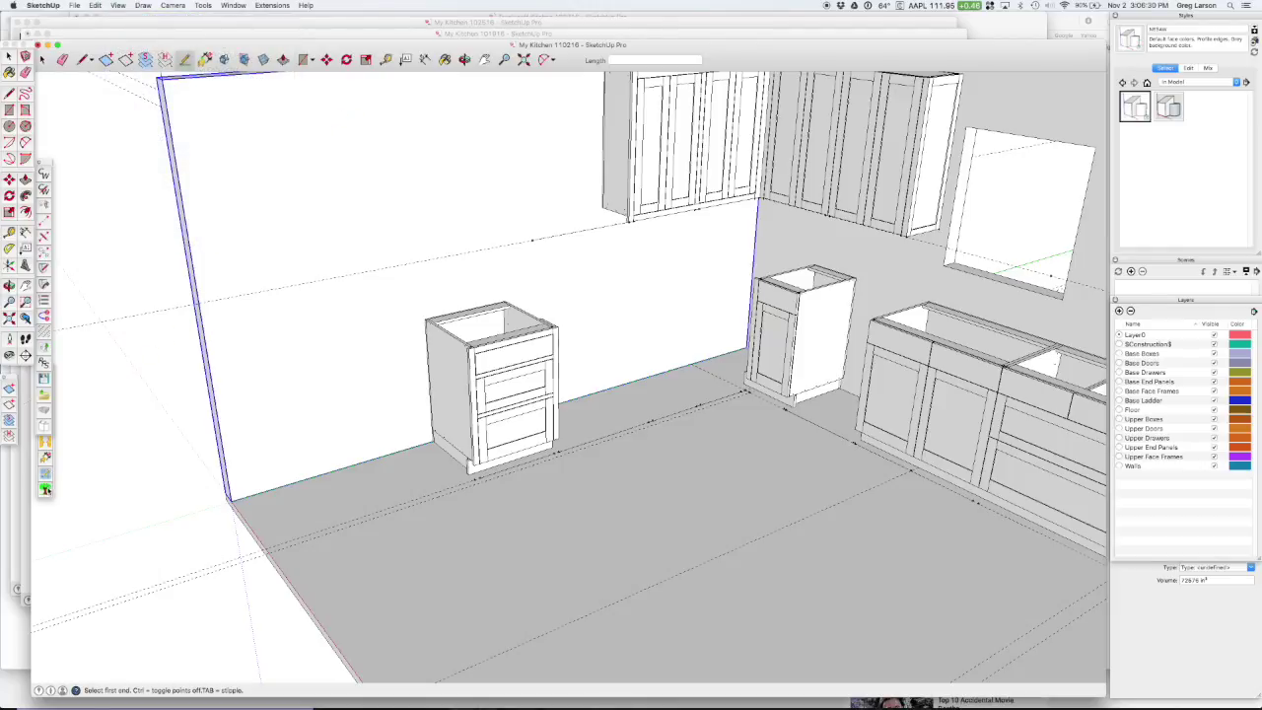
click(46, 438)
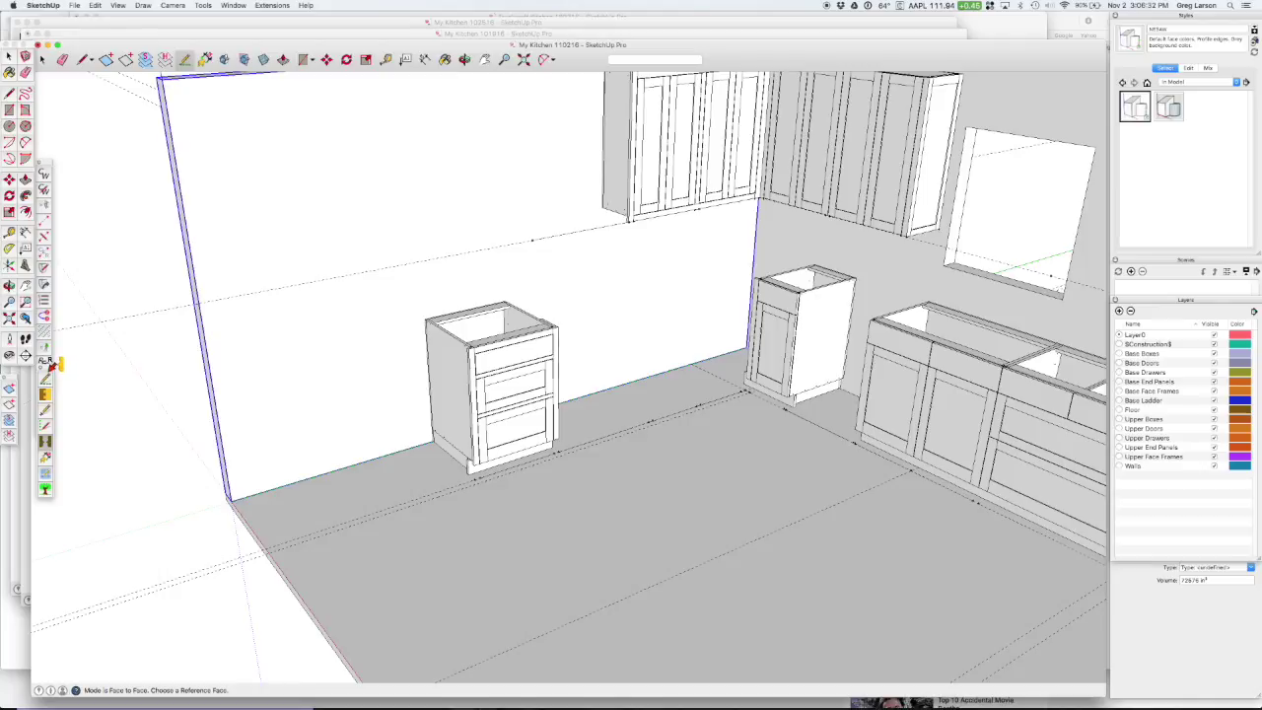
drag(55, 371, 87, 380)
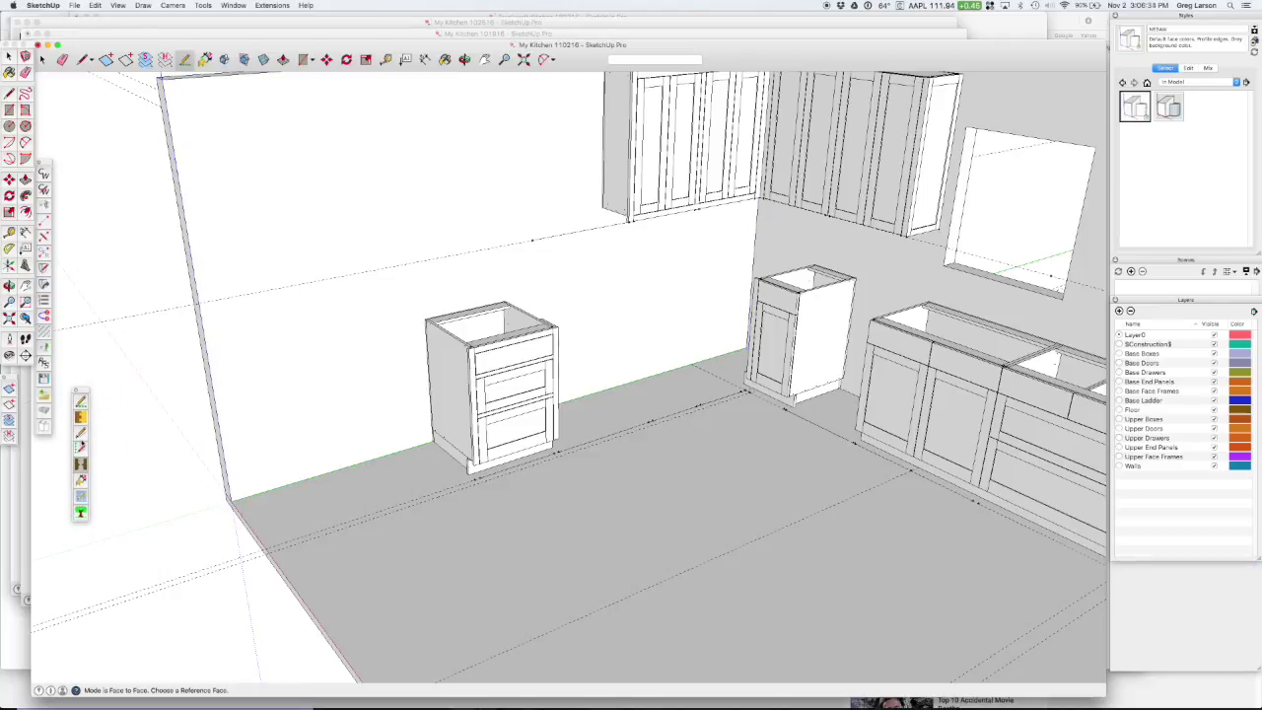
click(81, 400)
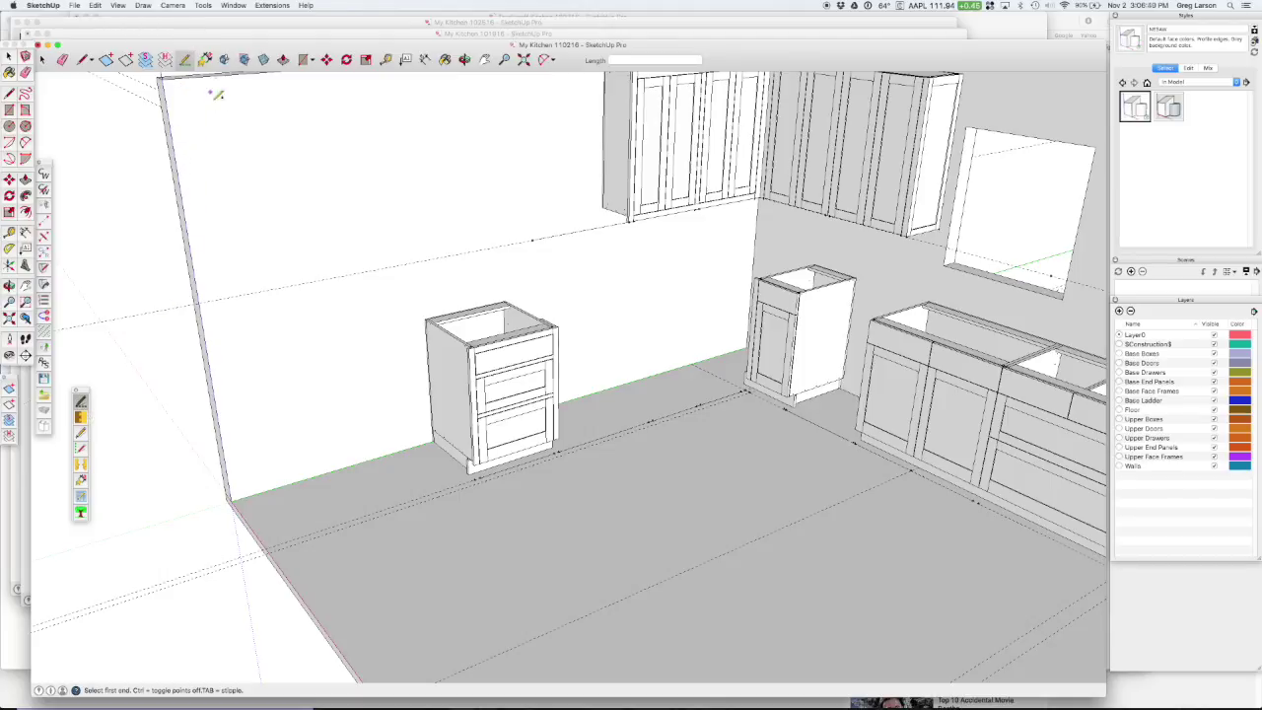
drag(82, 395, 51, 439)
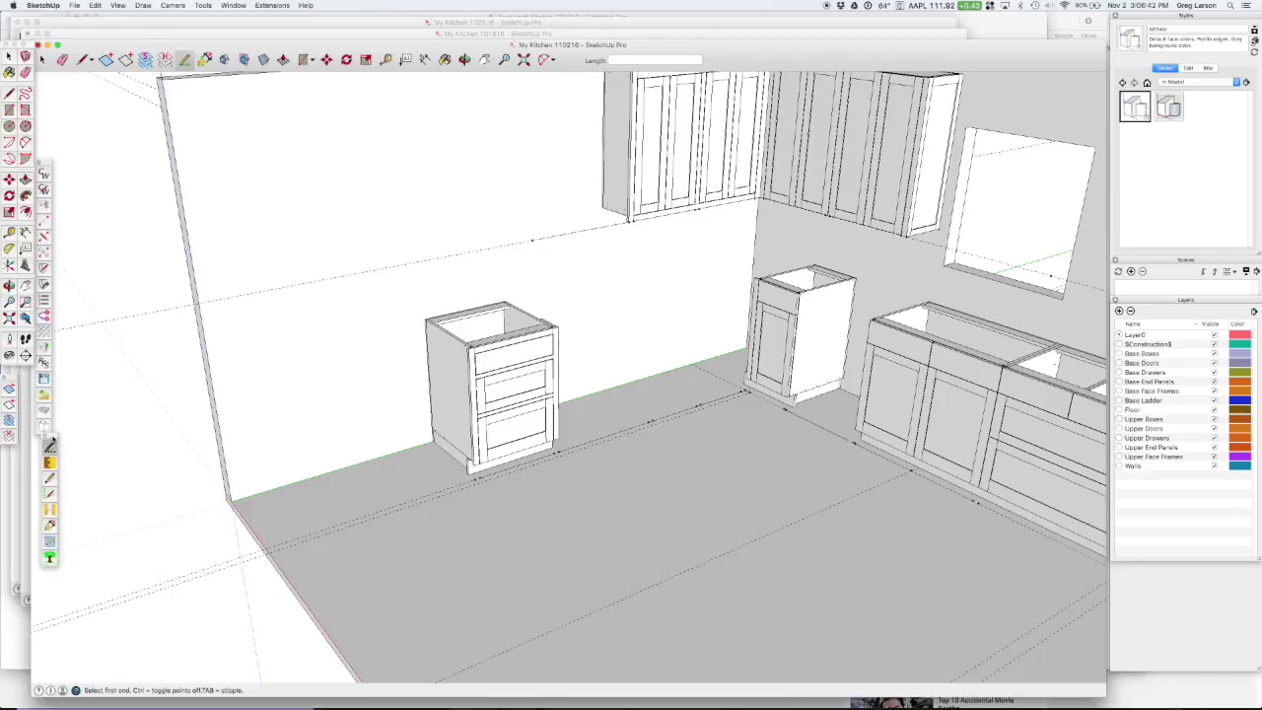
Step: Add floor guides at the drawer cabinet's base, the latest measuring 5 inches
click(479, 481)
click(483, 481)
click(479, 475)
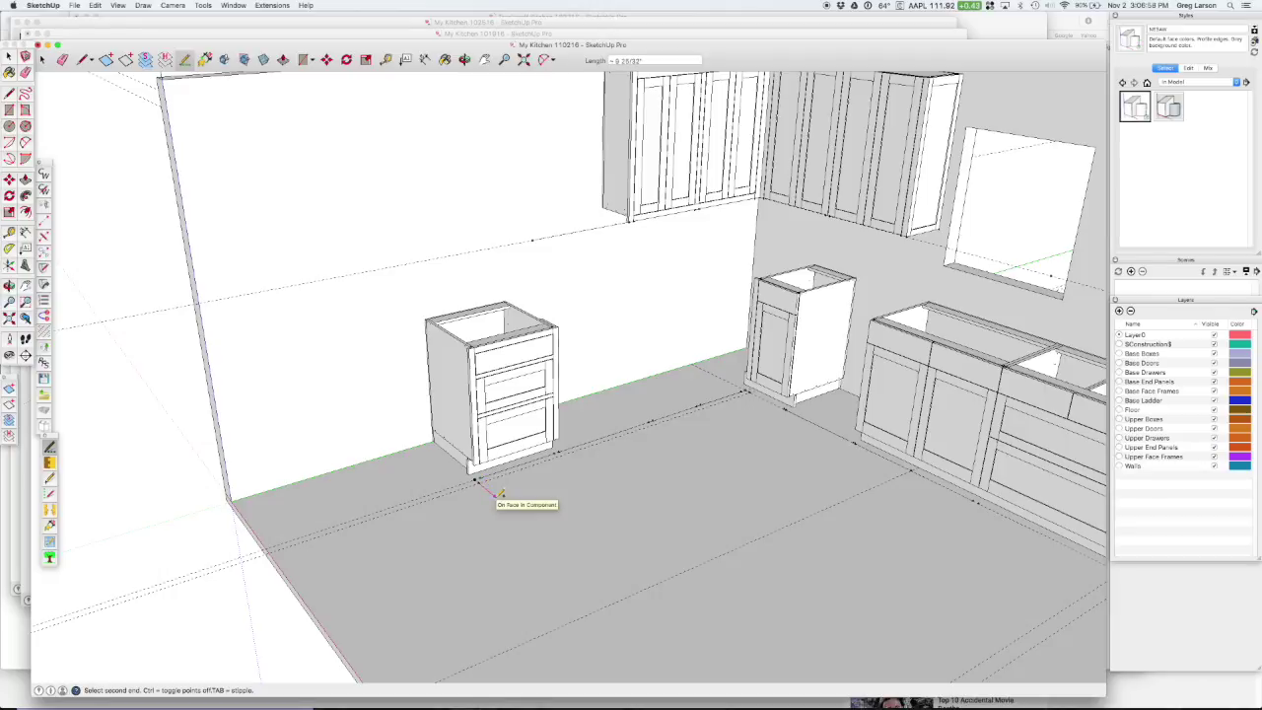
click(425, 469)
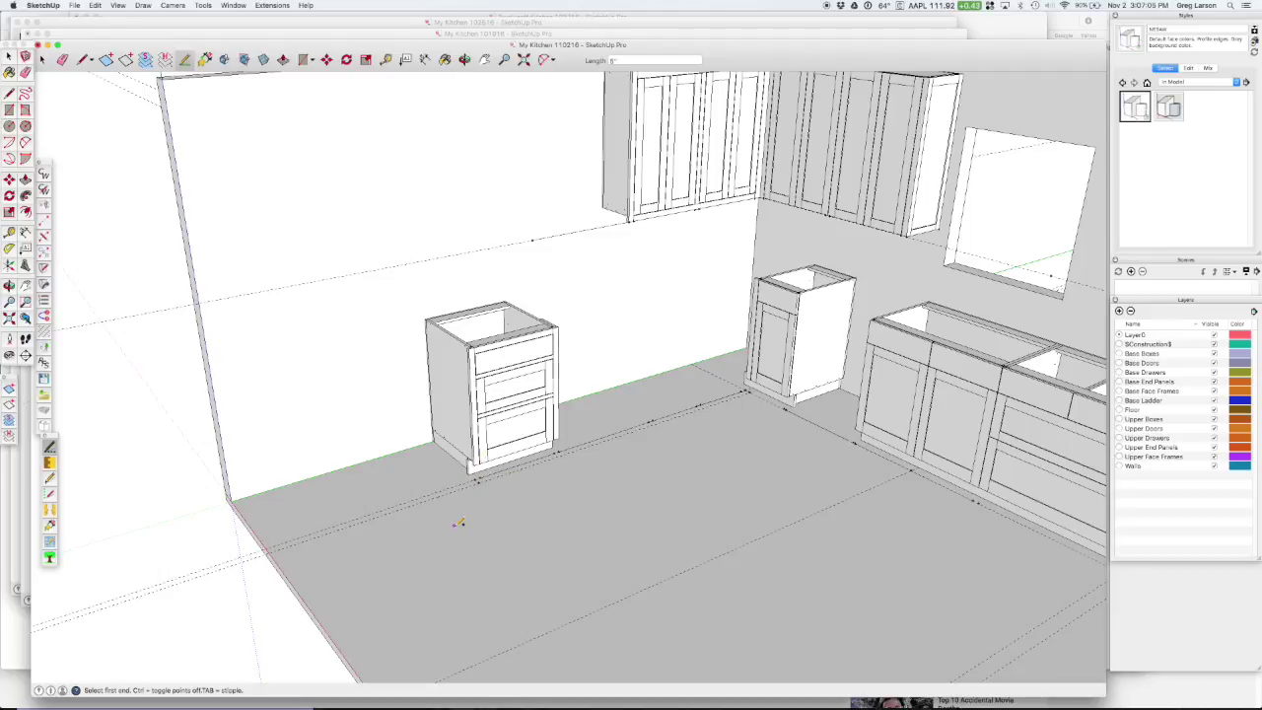
key(space)
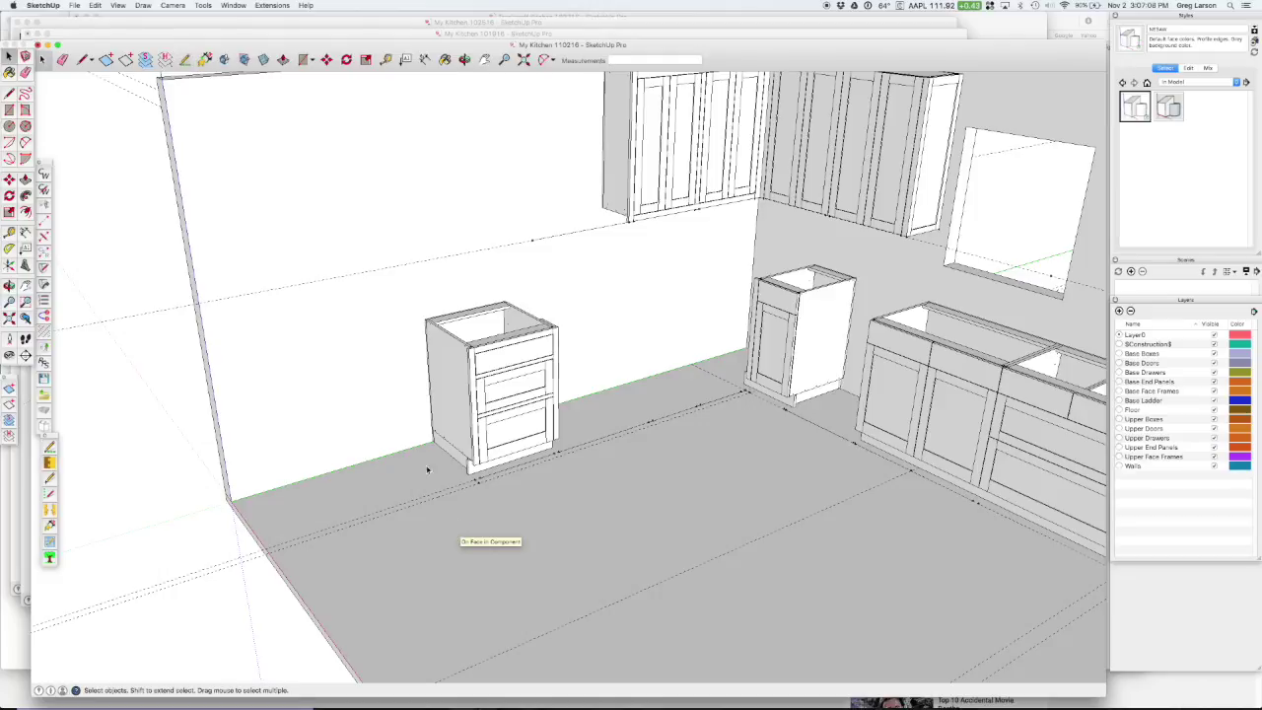
click(43, 189)
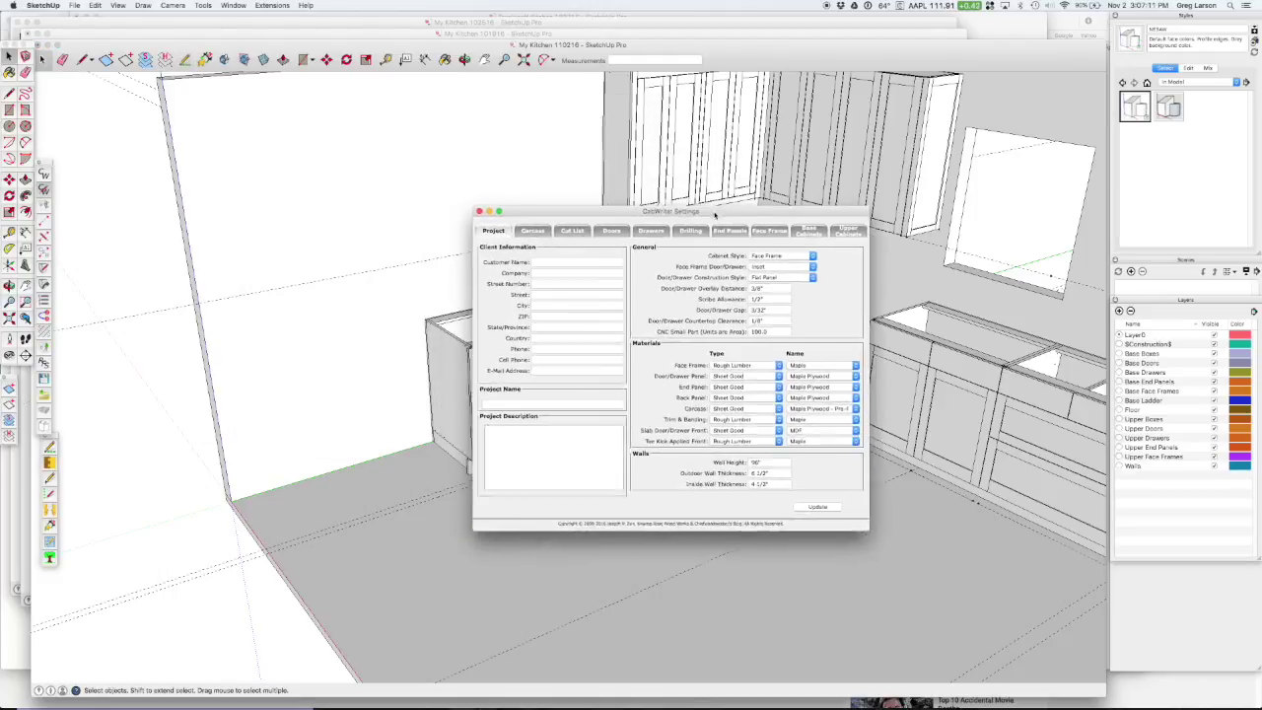
drag(695, 212, 738, 231)
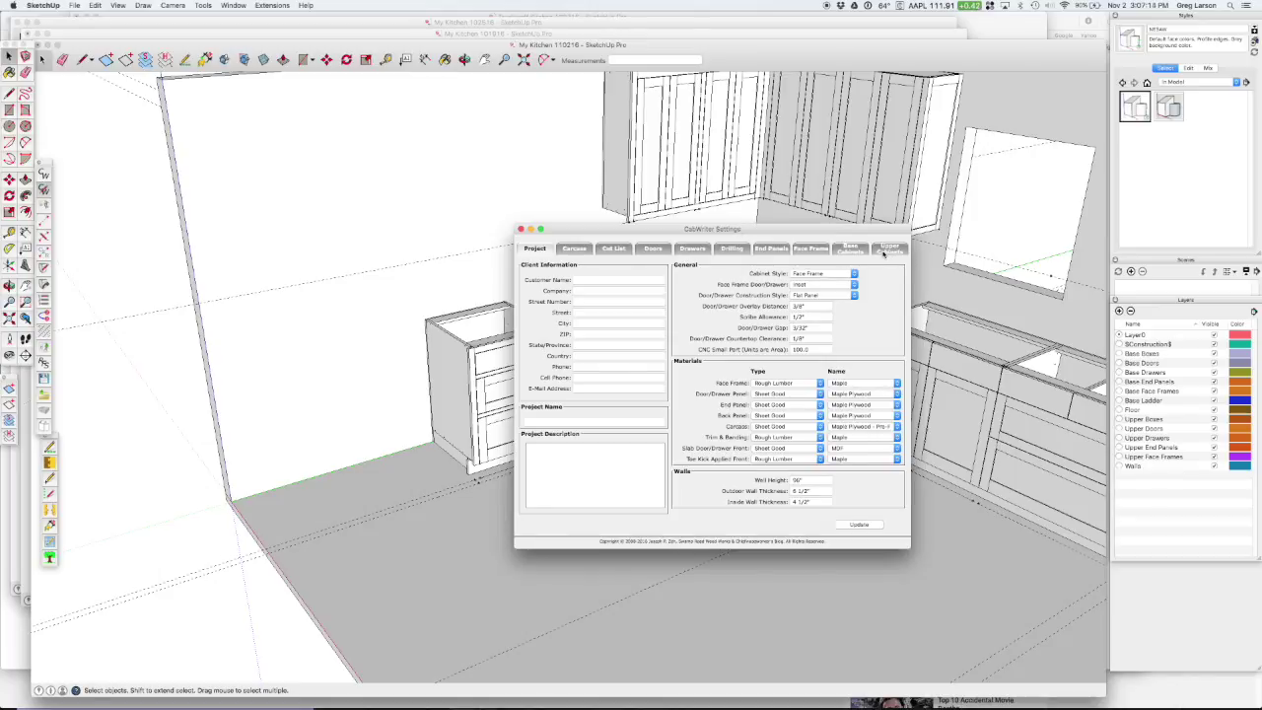
click(520, 228)
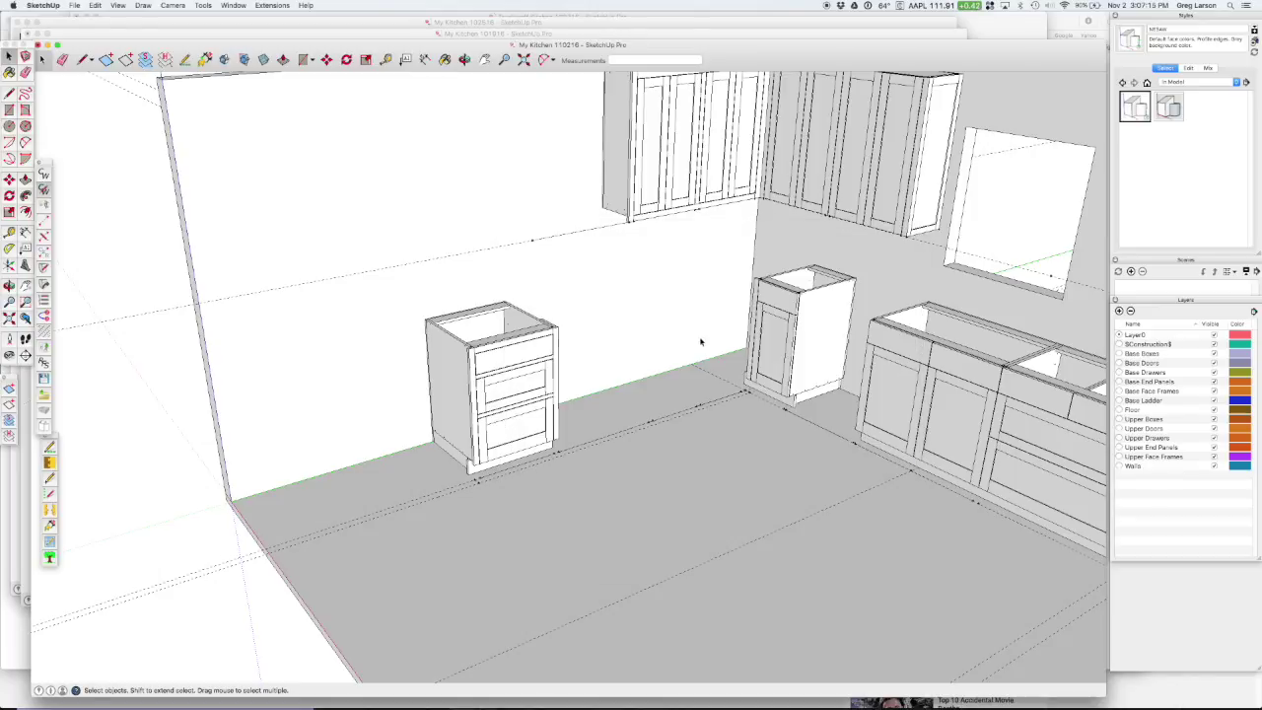
click(509, 352)
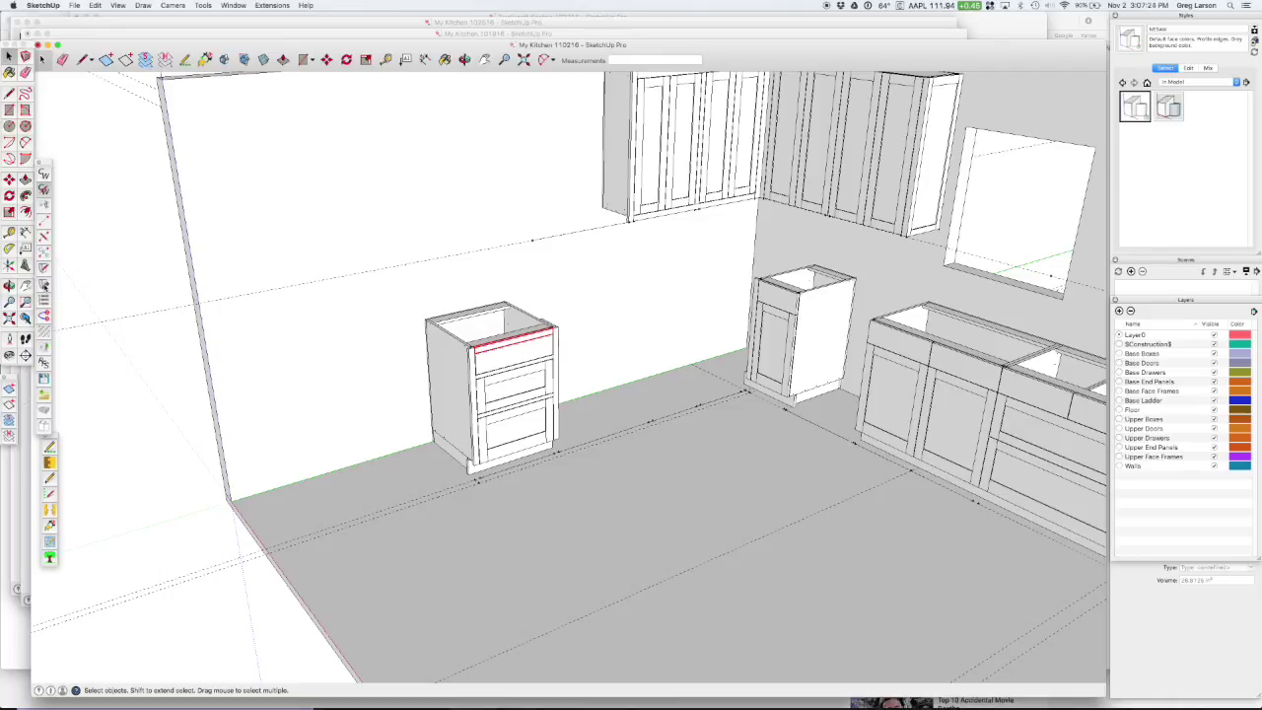
click(43, 285)
drag(475, 107, 876, 175)
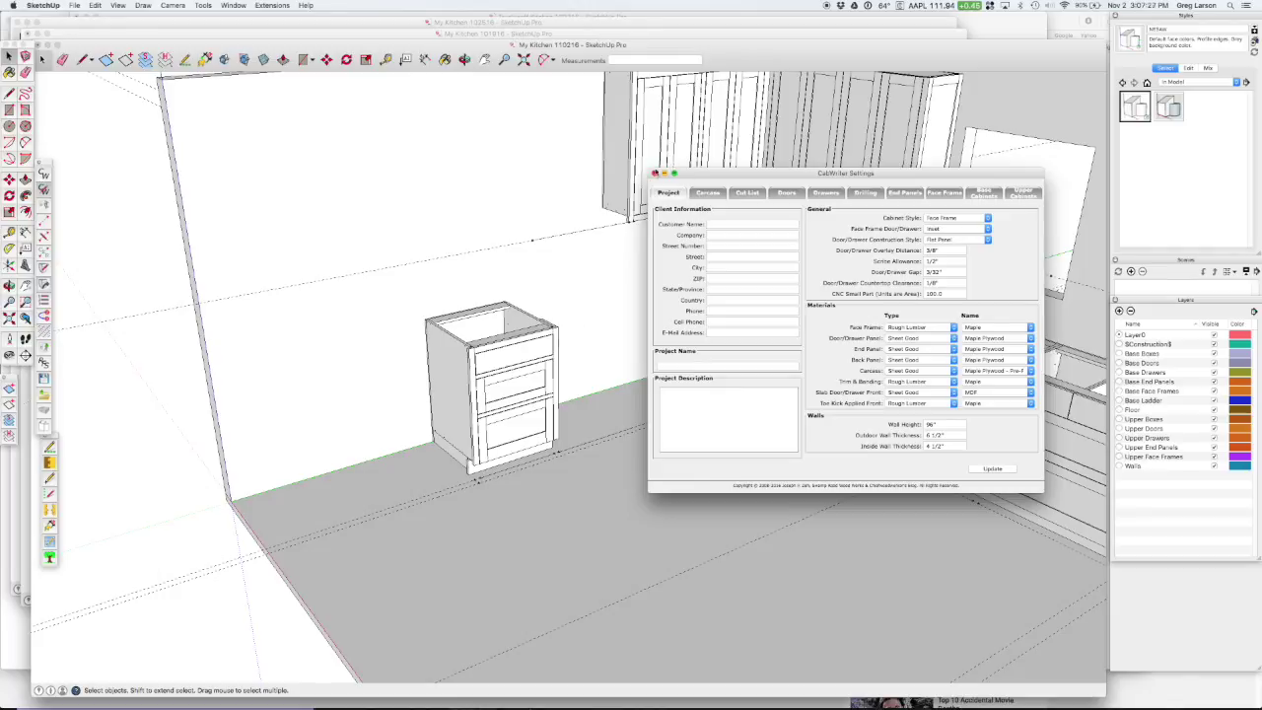
click(654, 175)
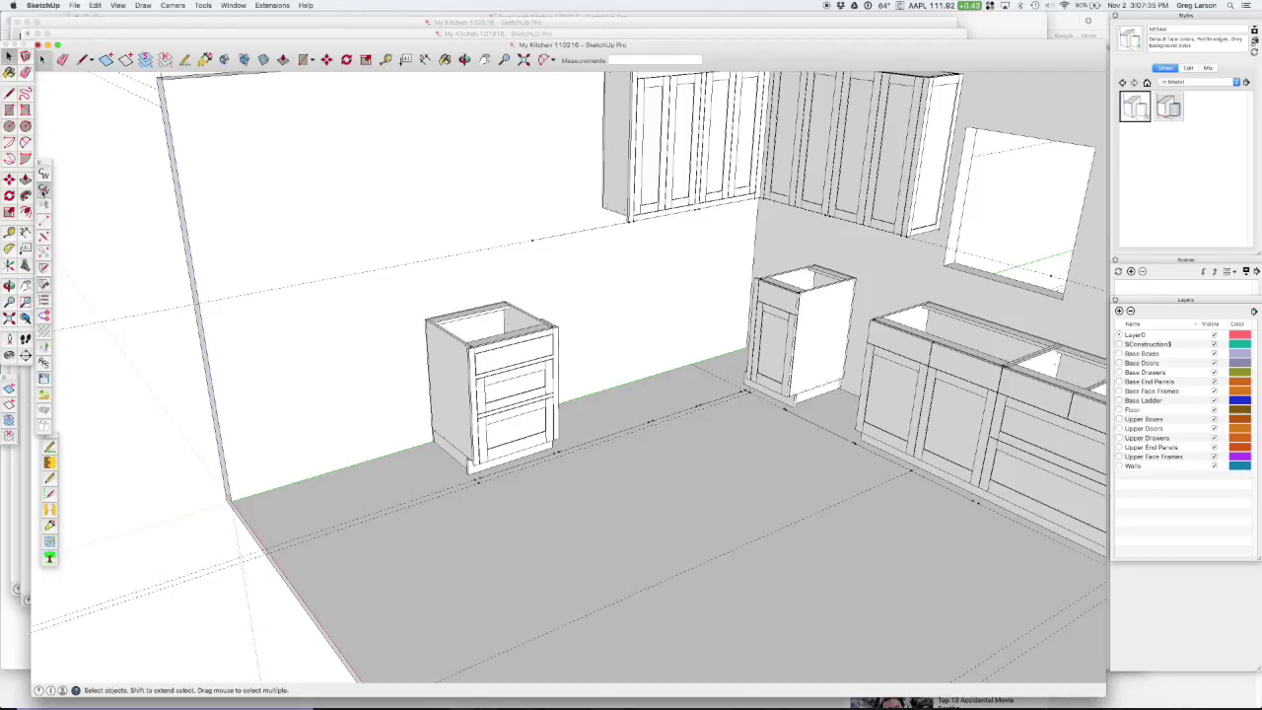
click(44, 190)
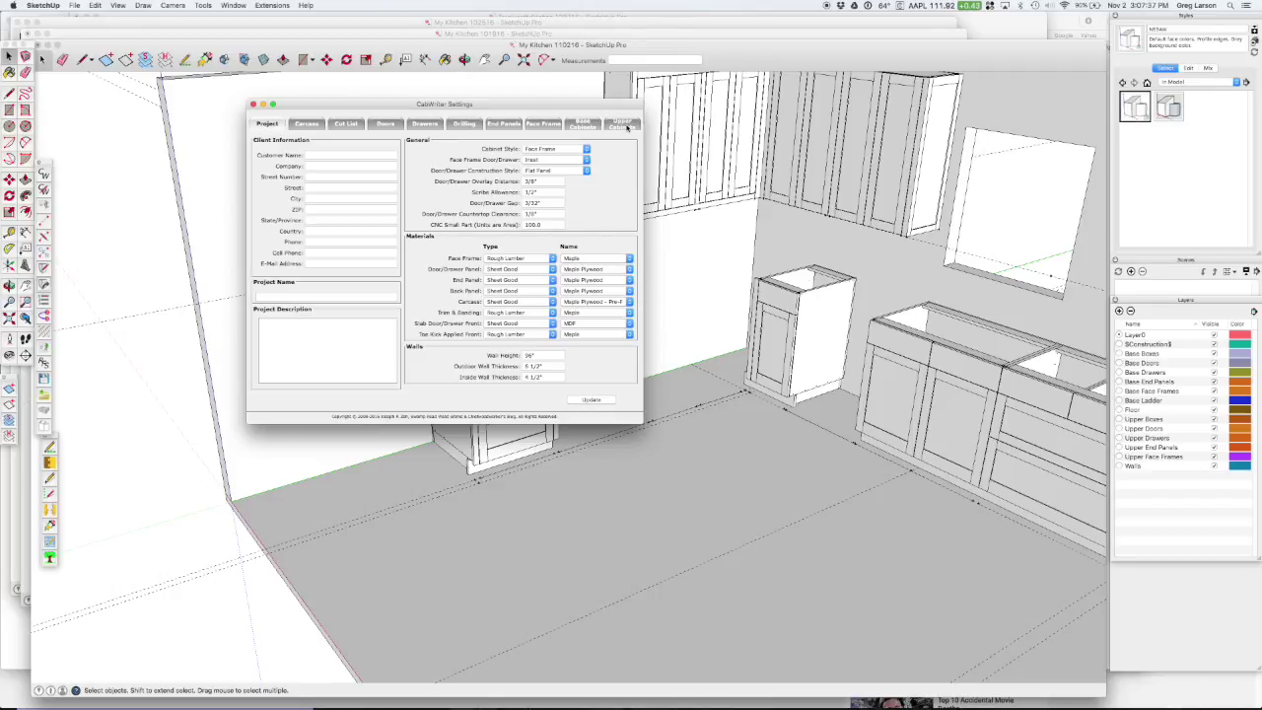
click(626, 126)
drag(584, 109, 956, 175)
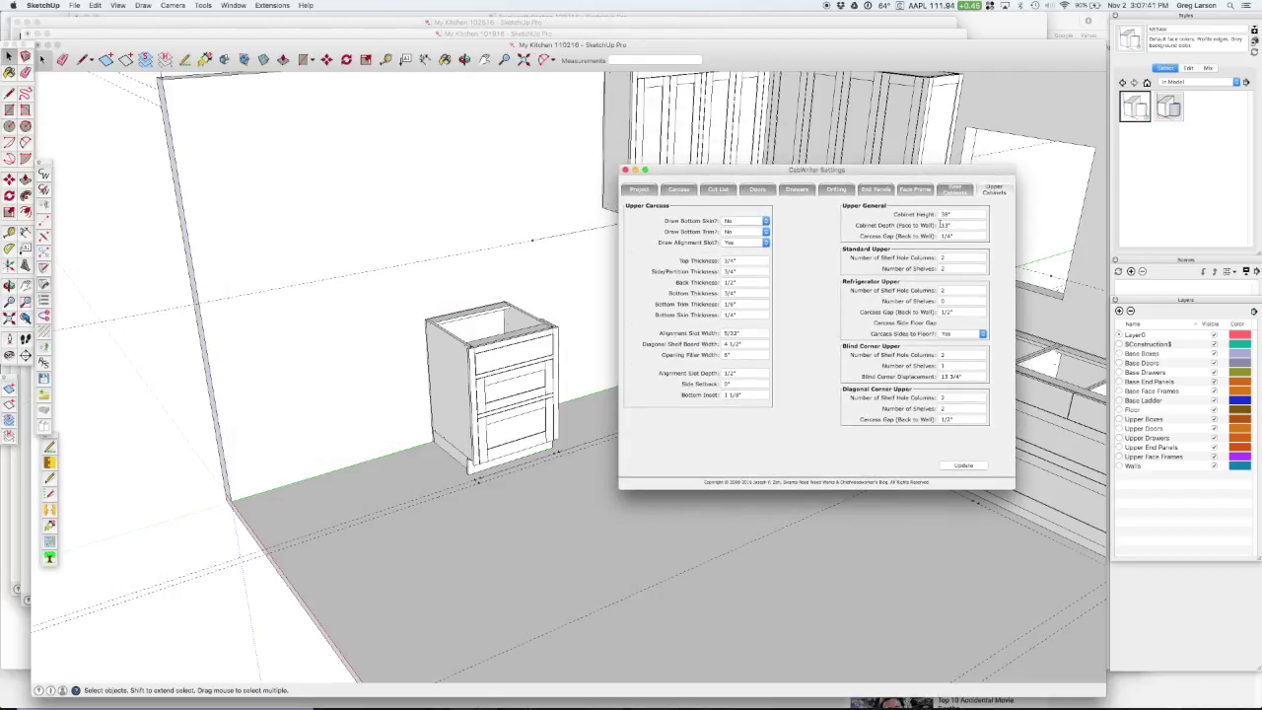
double_click(944, 225)
text(2)
click(625, 172)
Step: Zoom in on the drawer base cabinet against the left wall
scroll(683, 281, down, 3)
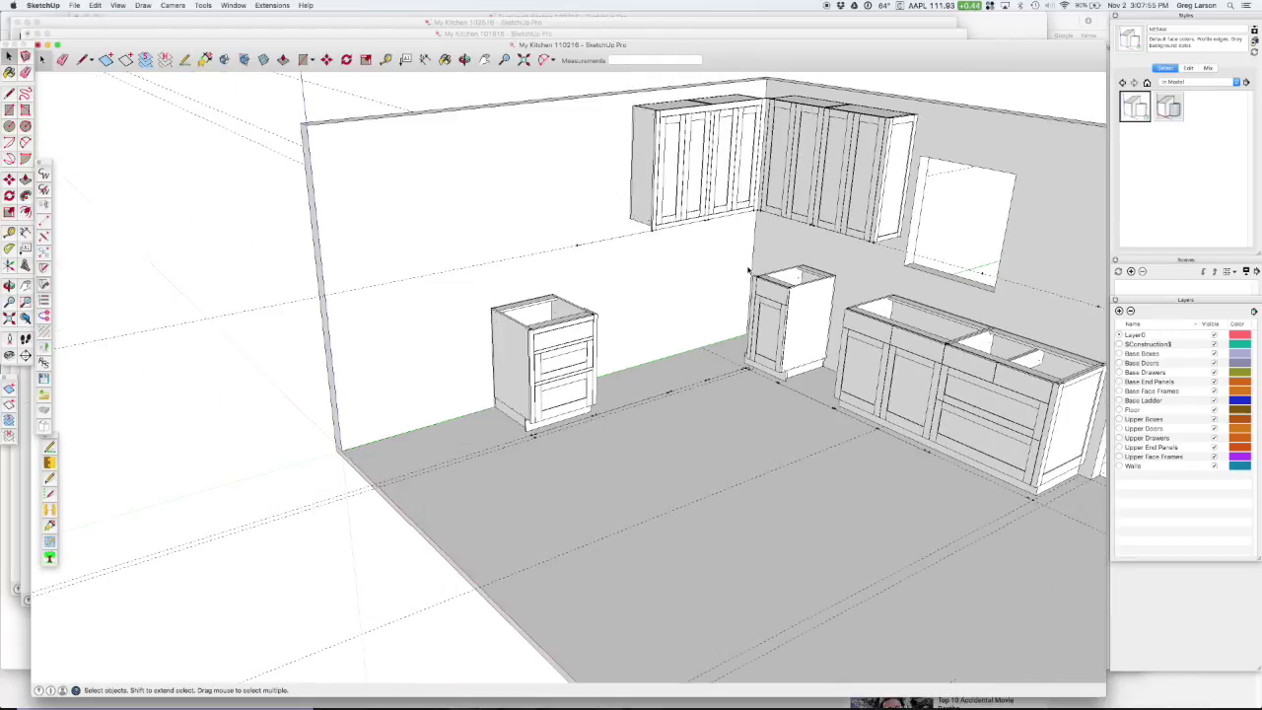
scroll(516, 231, up, 3)
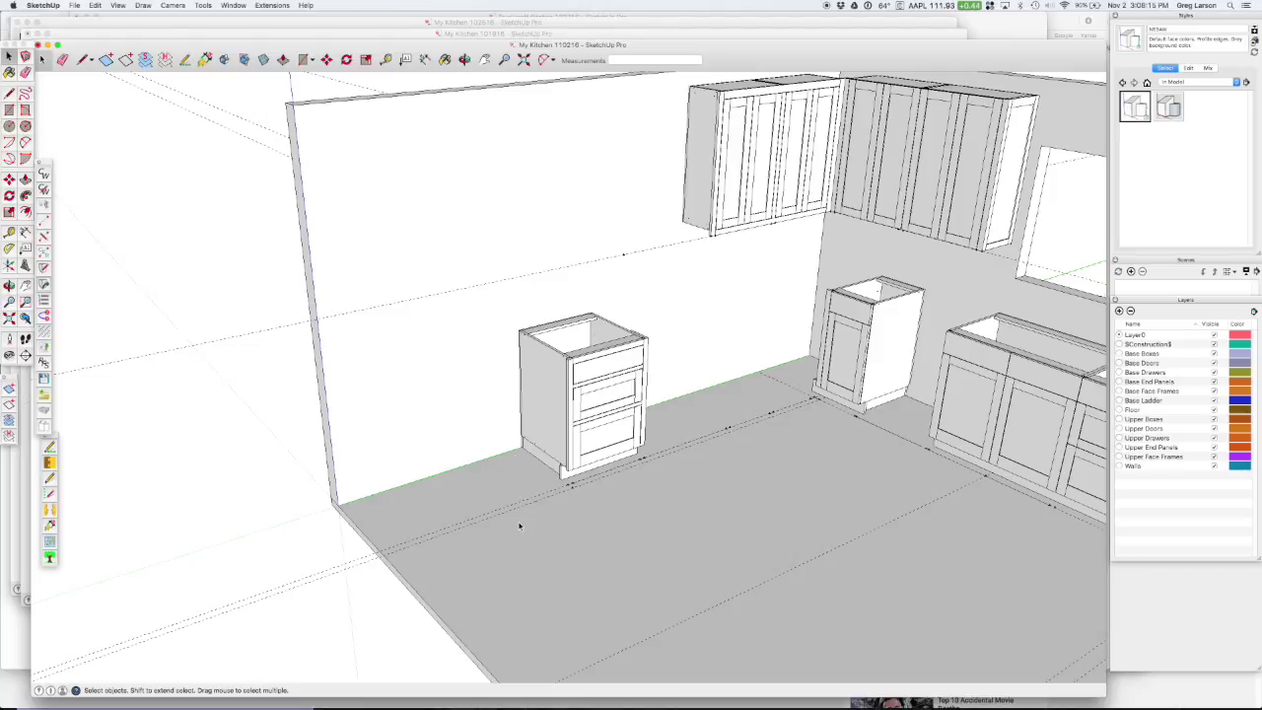
Step: Add a wall guide parallel to the floor edge and measure the upper cabinet top at 93 inches
key(t)
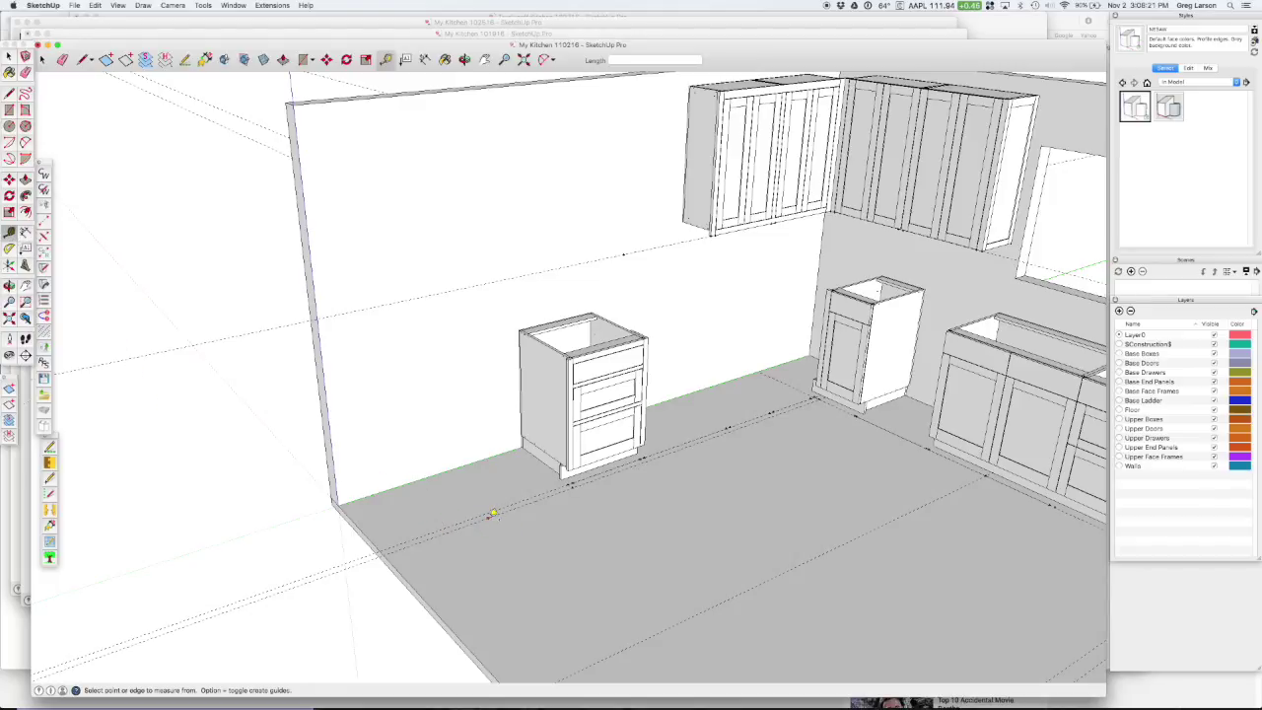
click(490, 513)
click(498, 461)
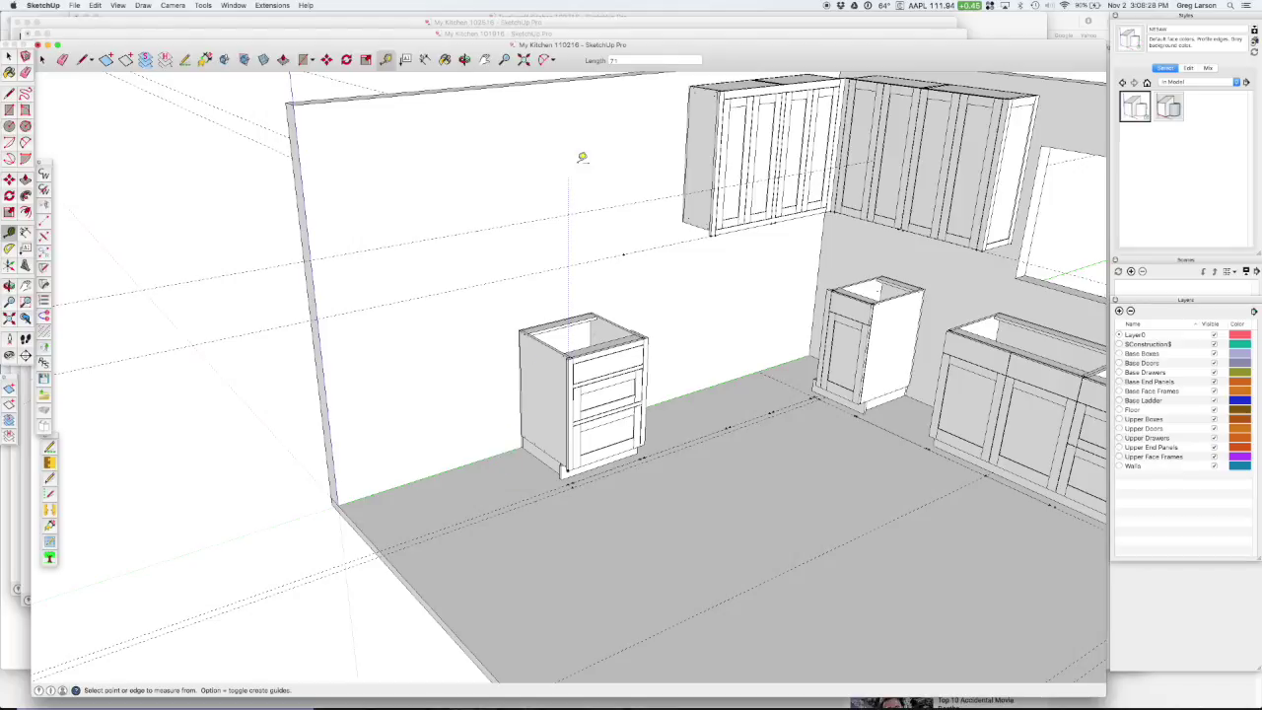
click(720, 91)
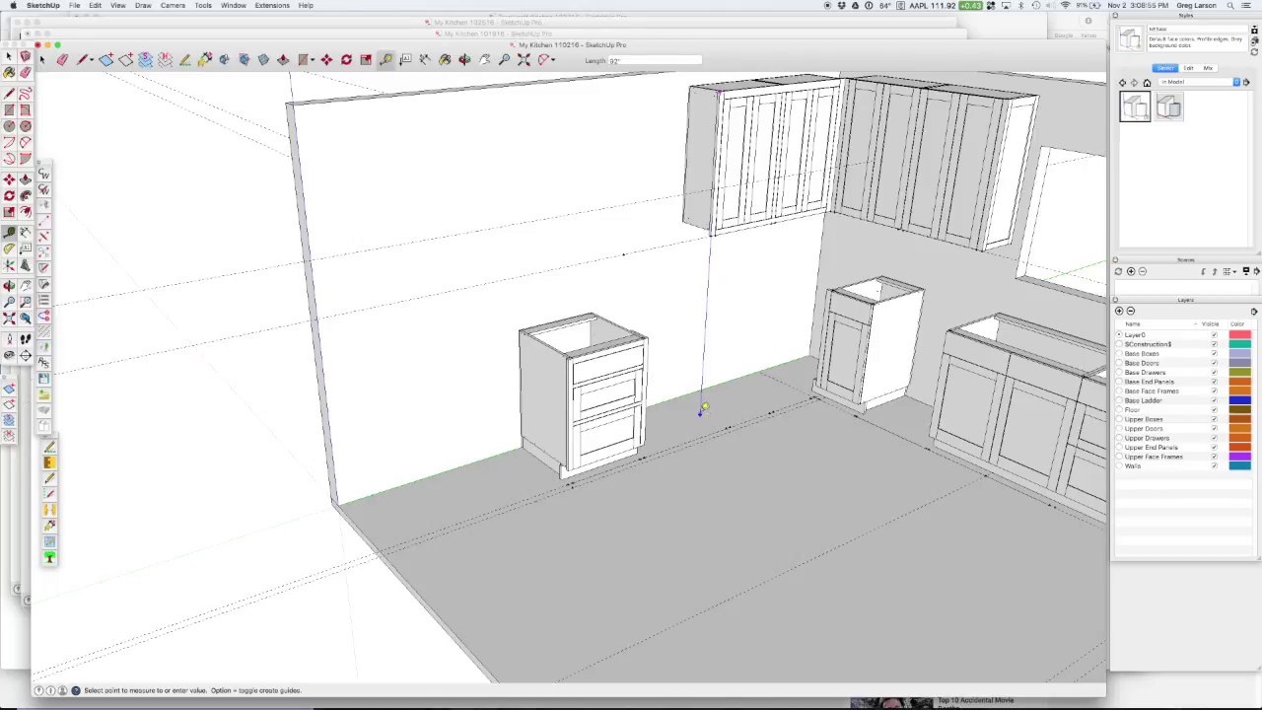
click(703, 414)
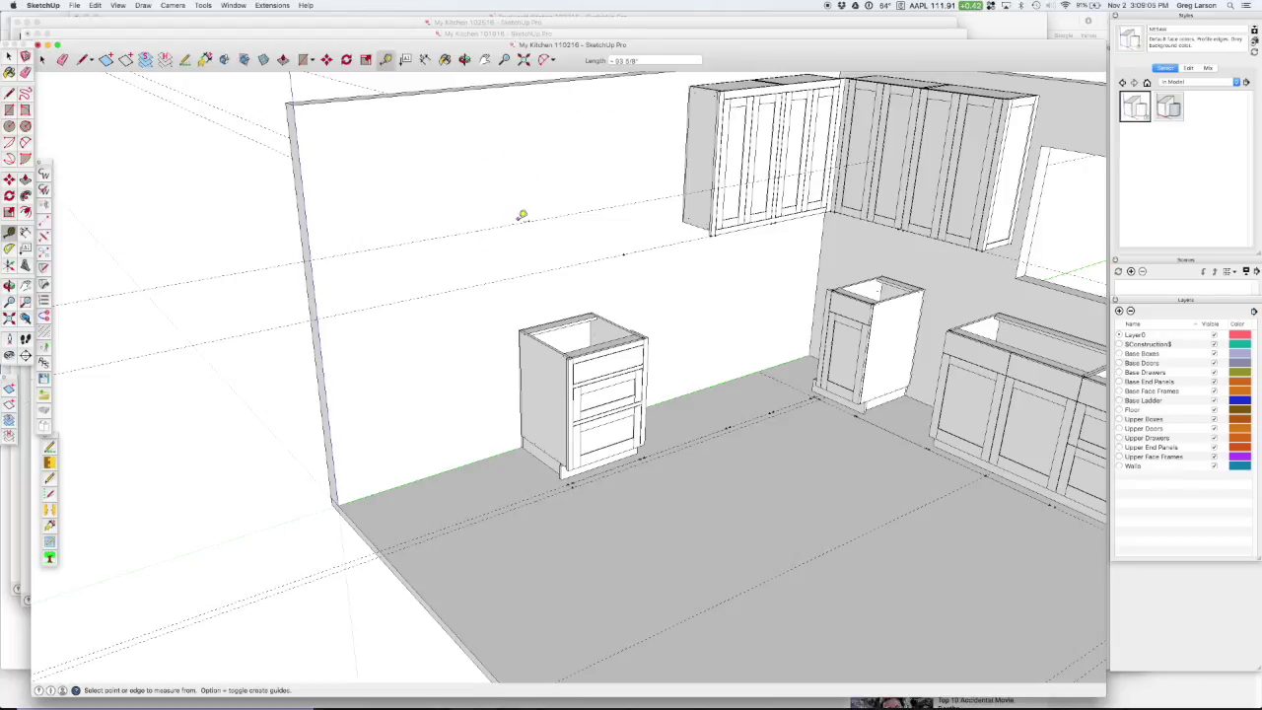
click(44, 189)
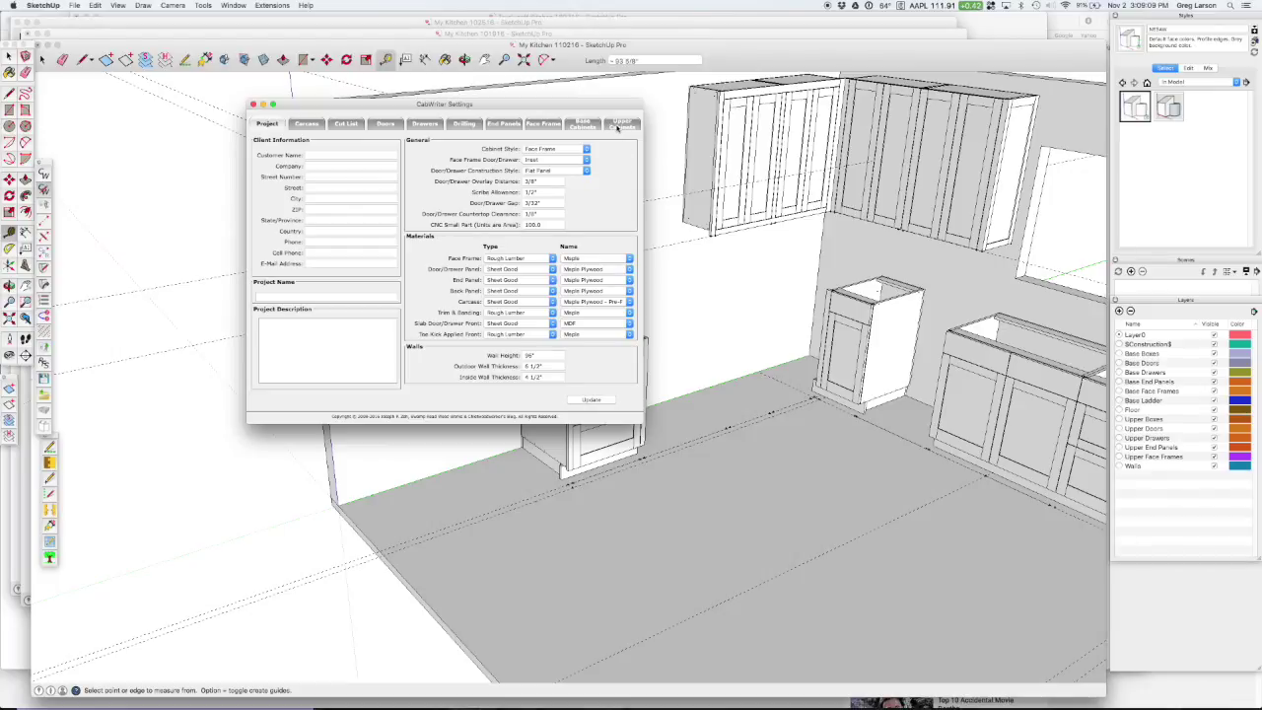
click(621, 123)
click(572, 148)
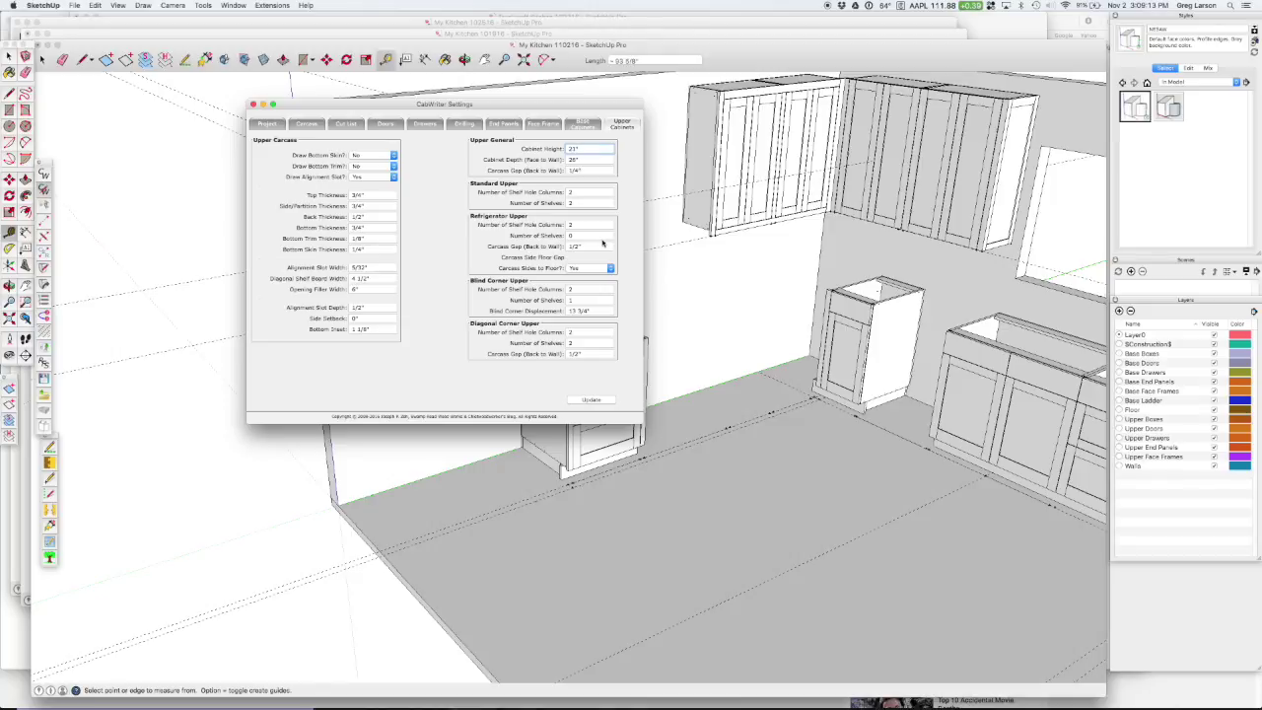
click(253, 104)
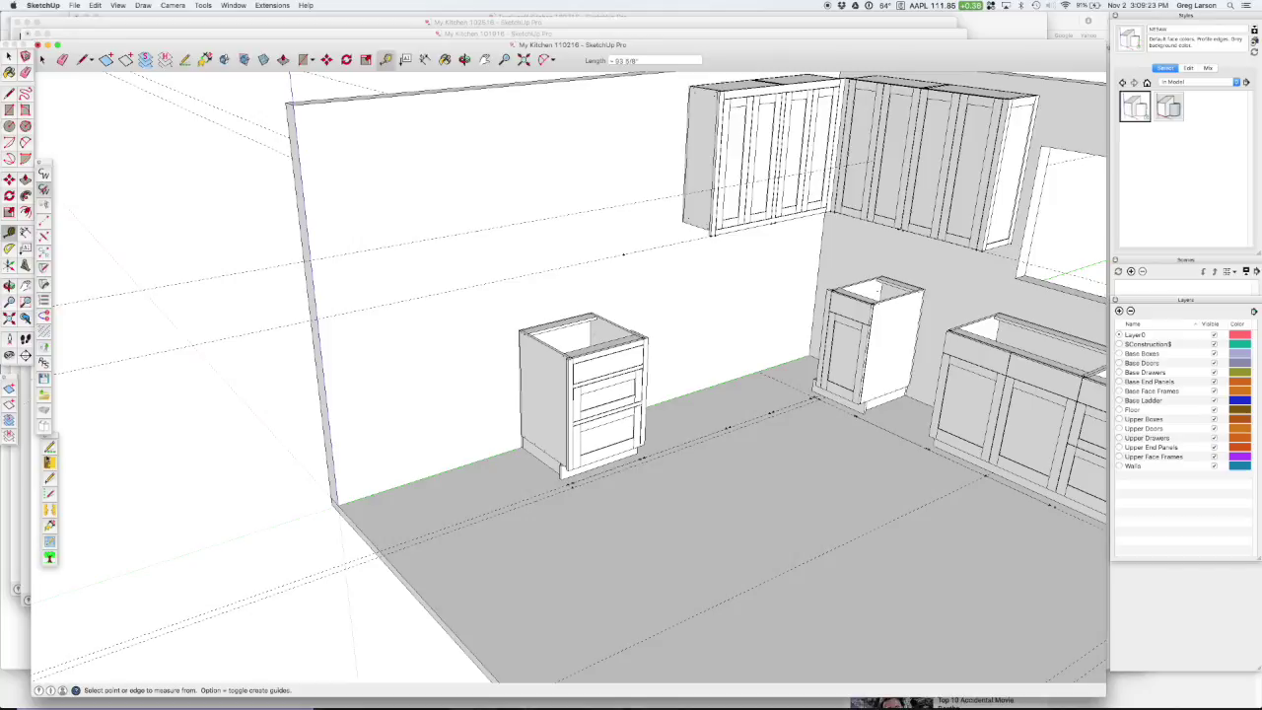
Step: Draw a vertical line from the drawer cabinet's front base corner up to the wall guide
click(49, 449)
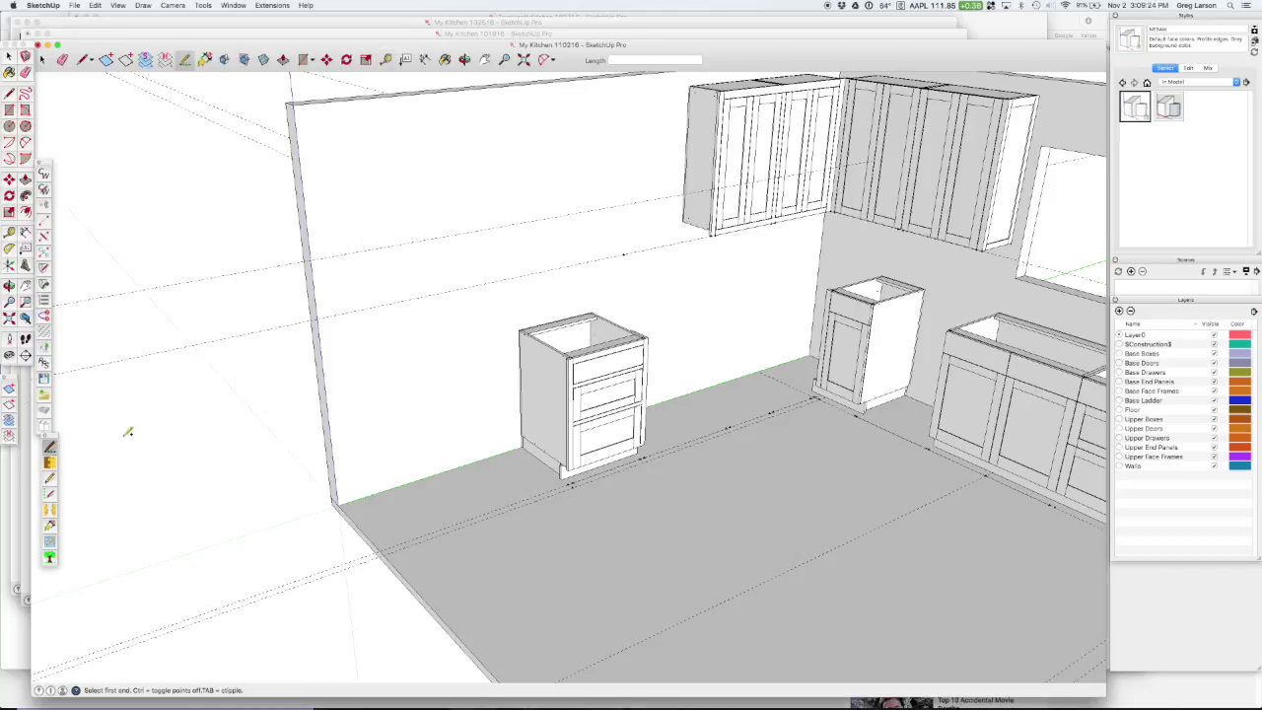
click(572, 485)
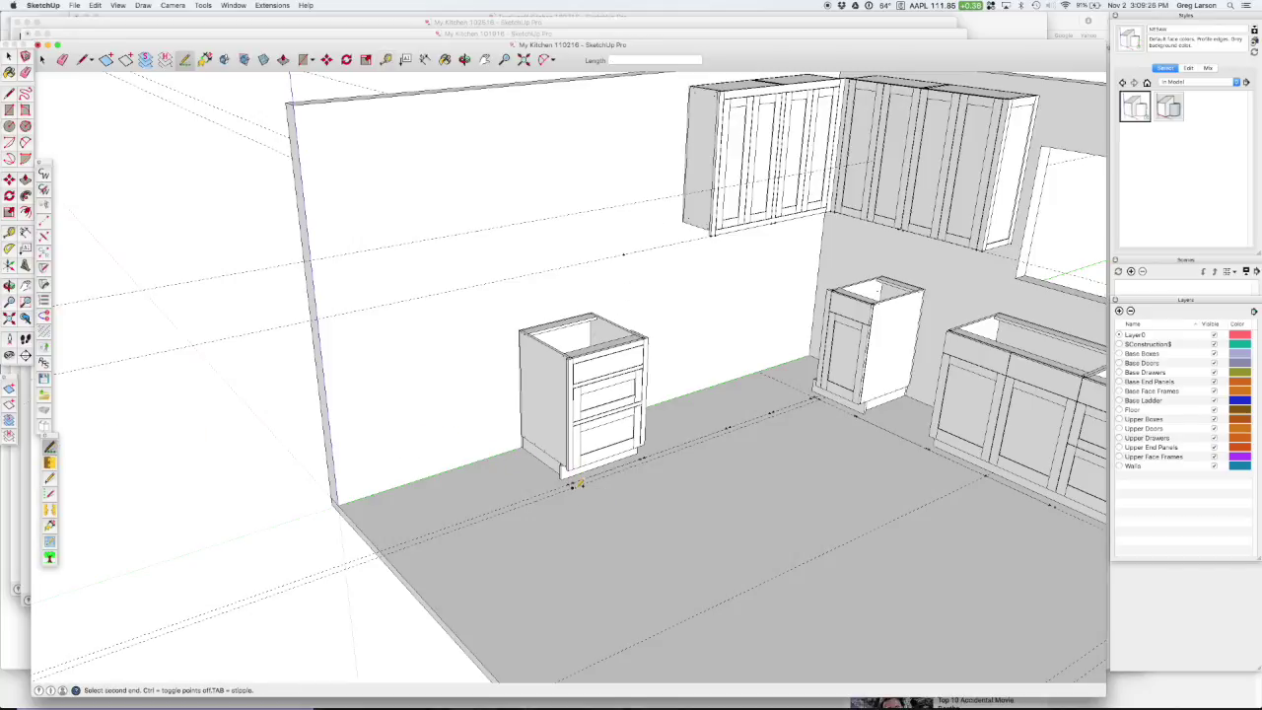
click(573, 213)
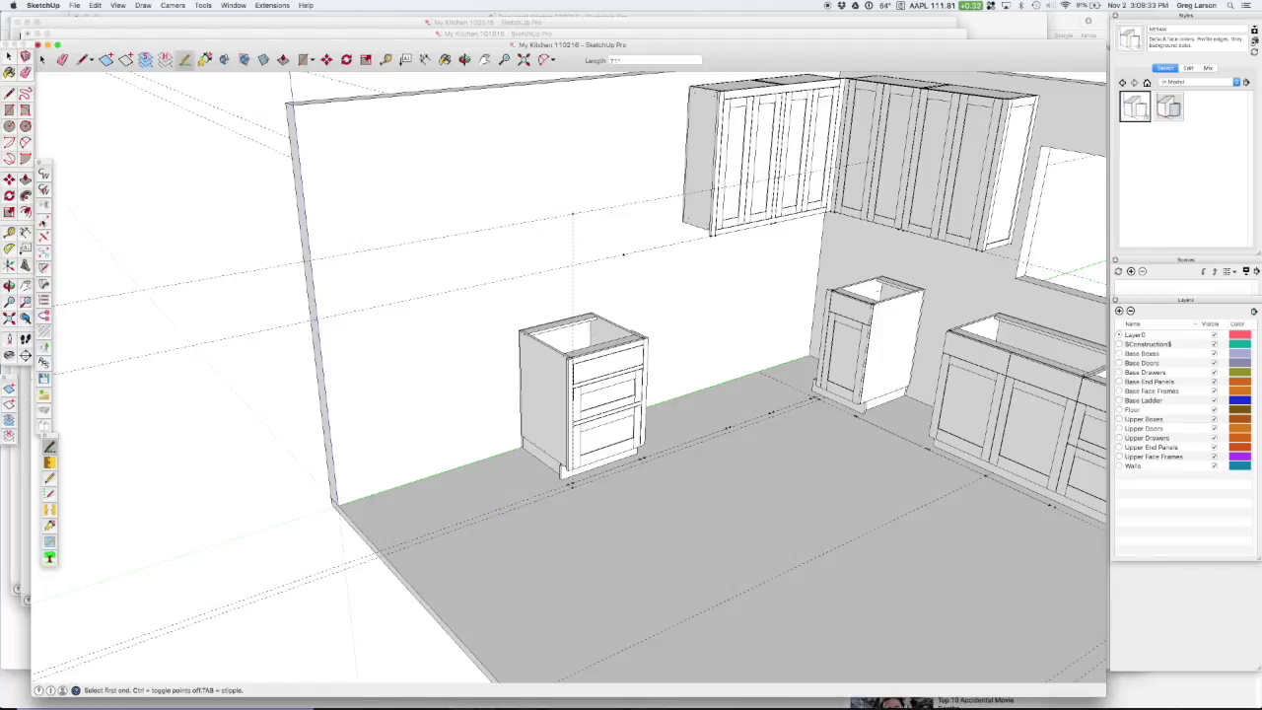
click(44, 221)
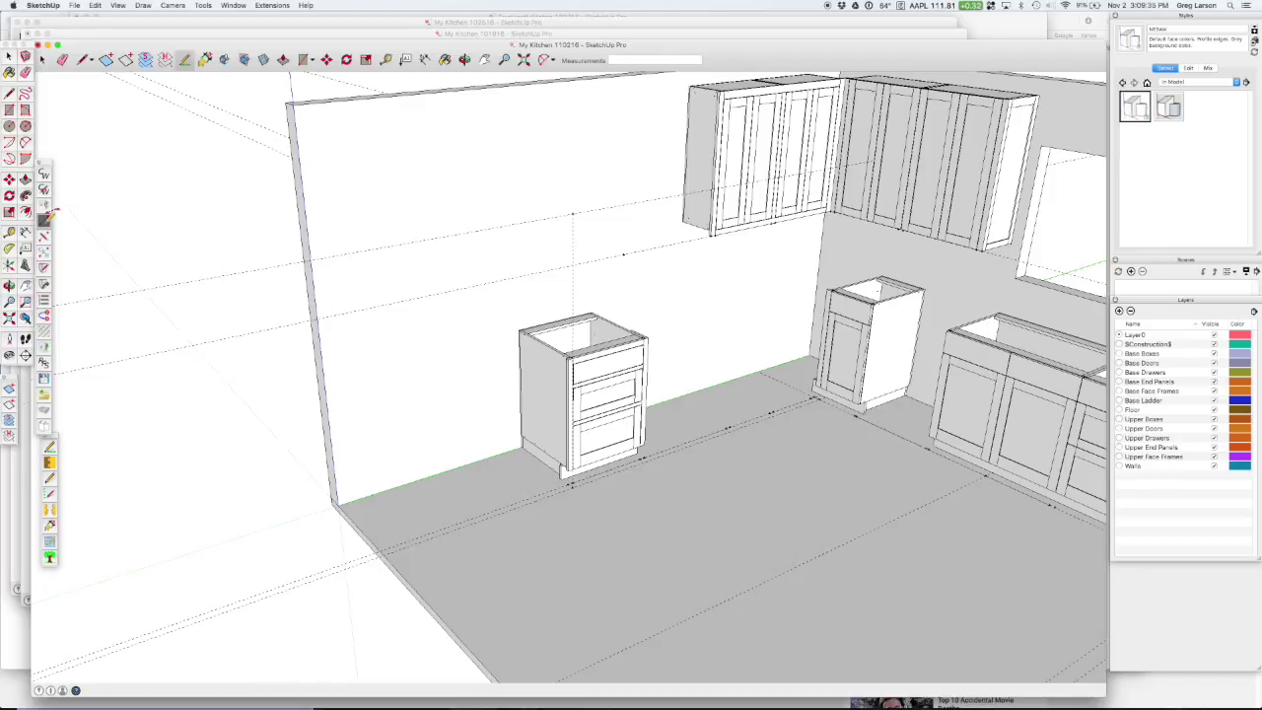
Step: Build a Right End Sheet stile on the wall guide at the vertical line's intersection
click(571, 213)
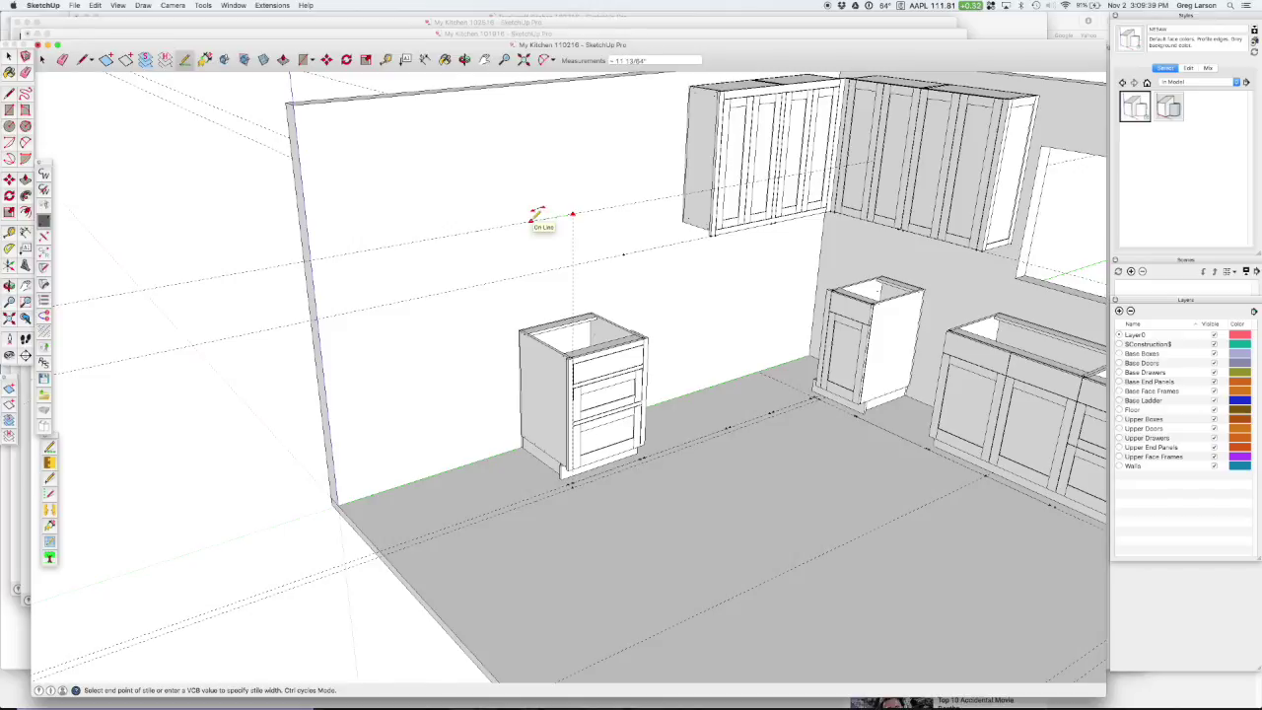
click(531, 221)
click(308, 96)
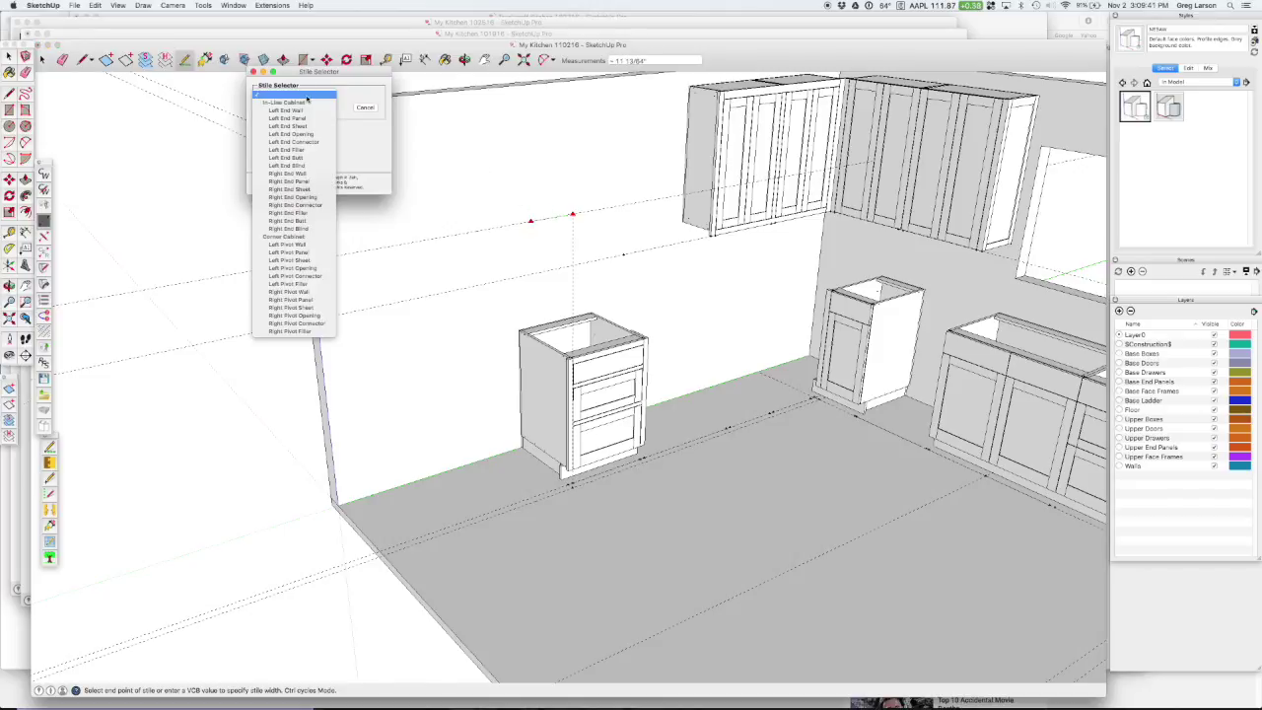
click(291, 188)
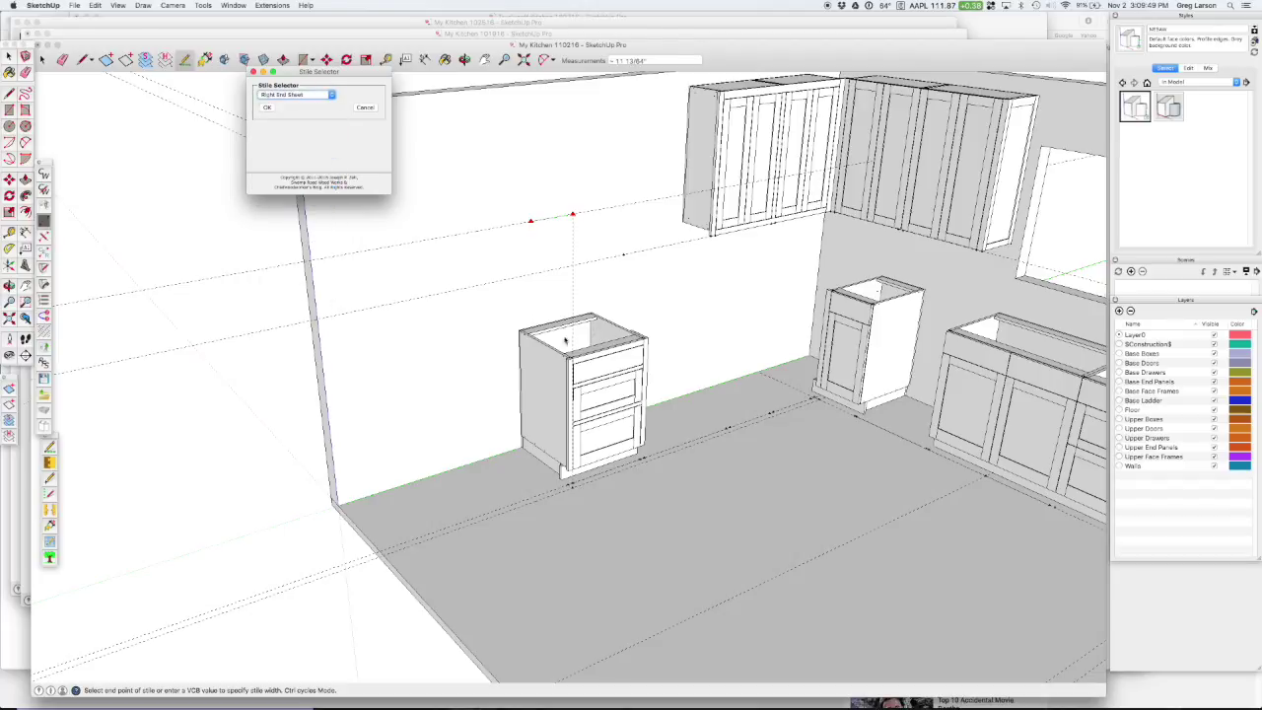
click(263, 109)
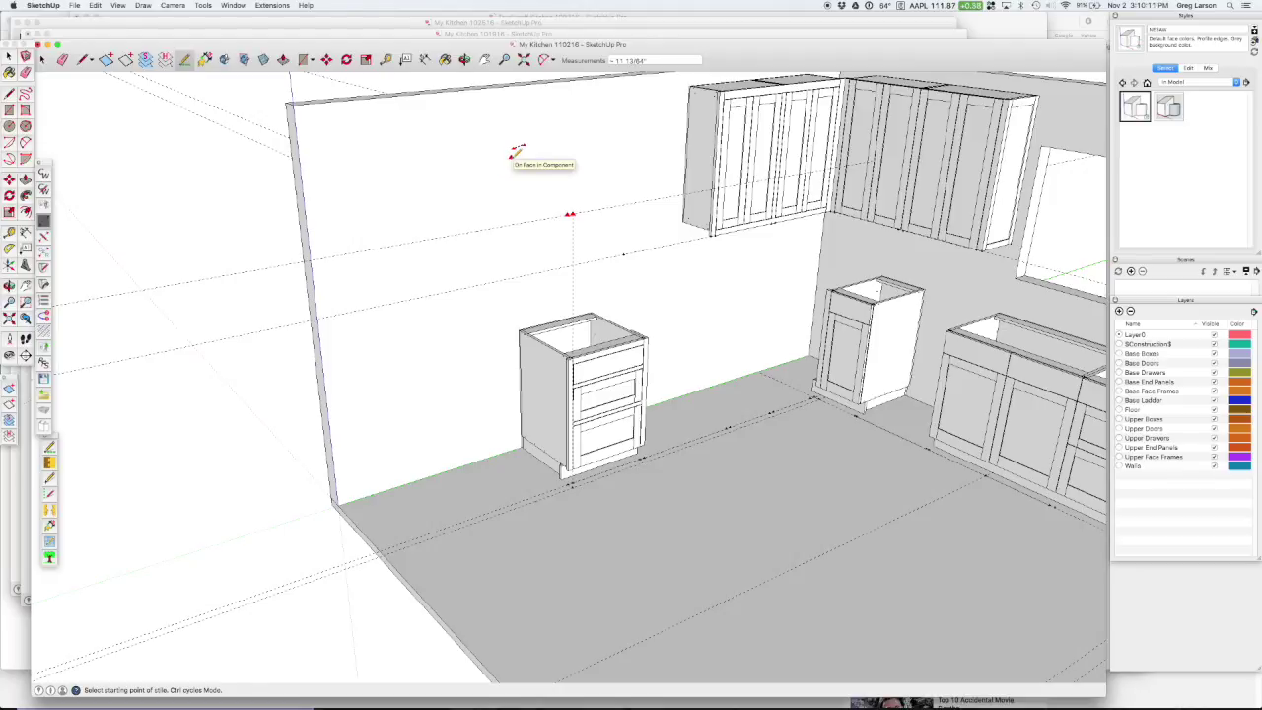
Step: Offset a Left End Panel stile further left along the guide from the Right End Sheet stile
key(ctrl)
key(ctrl)
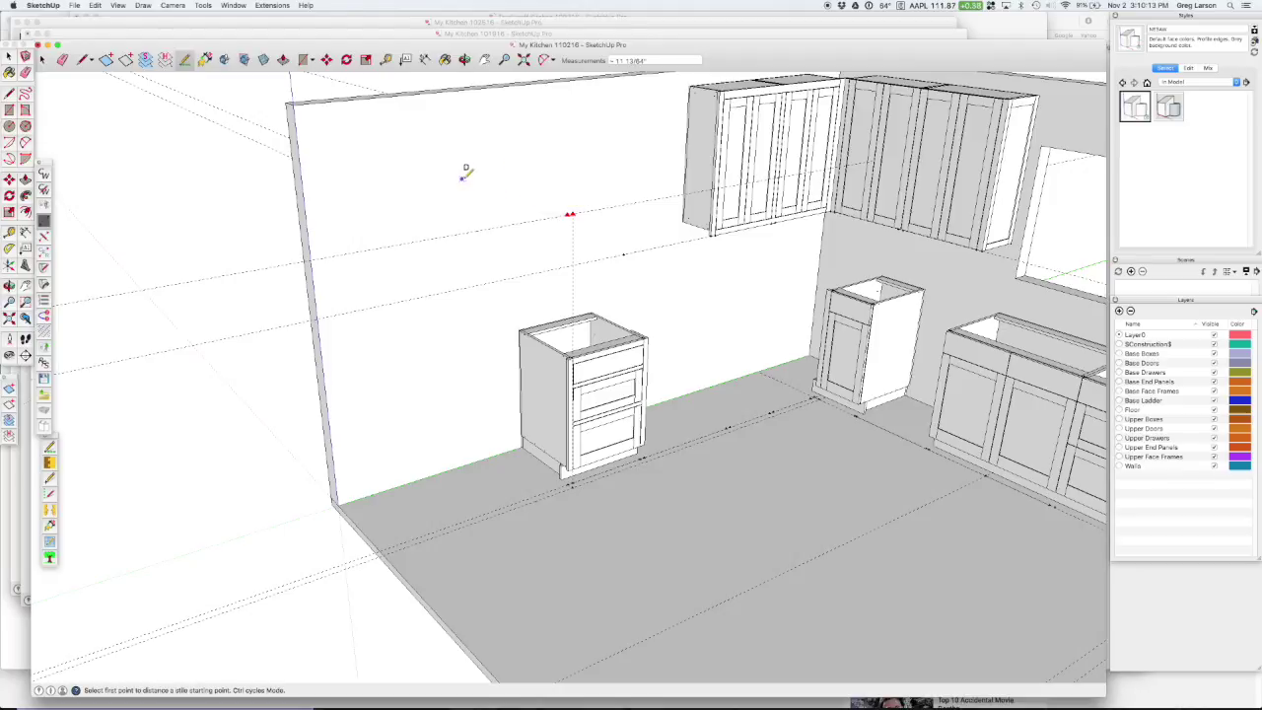
click(568, 212)
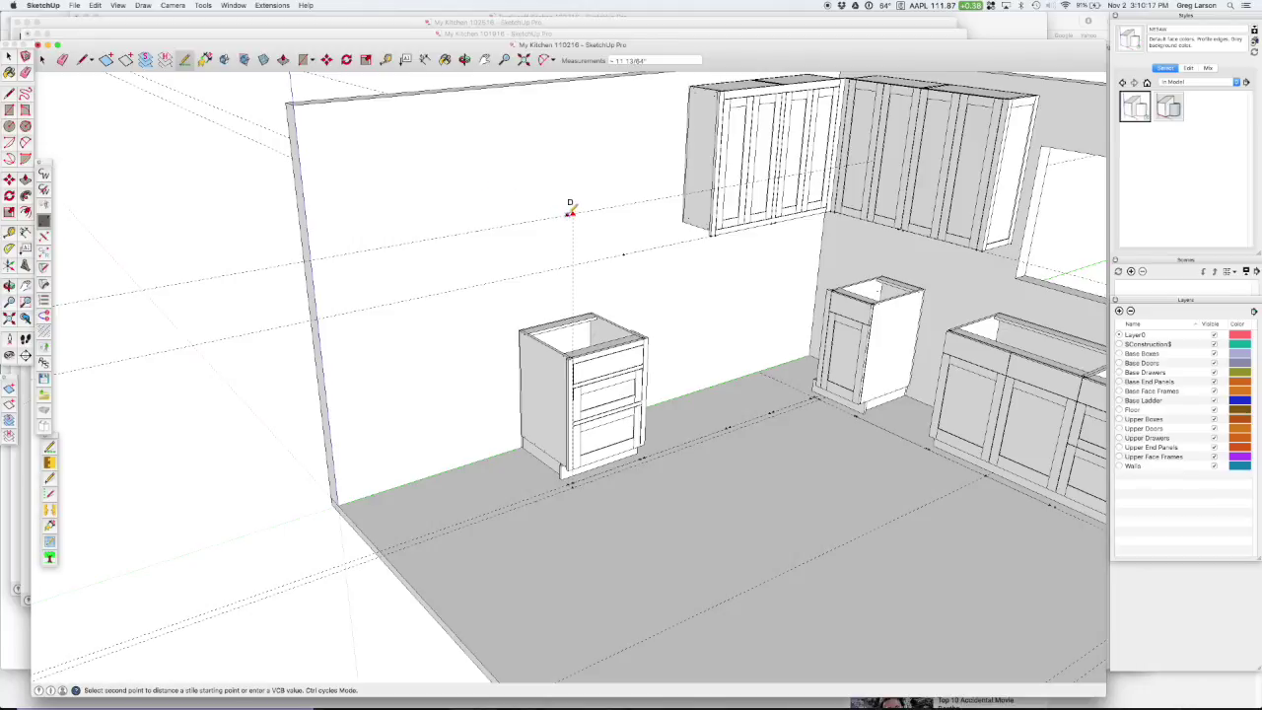
click(424, 238)
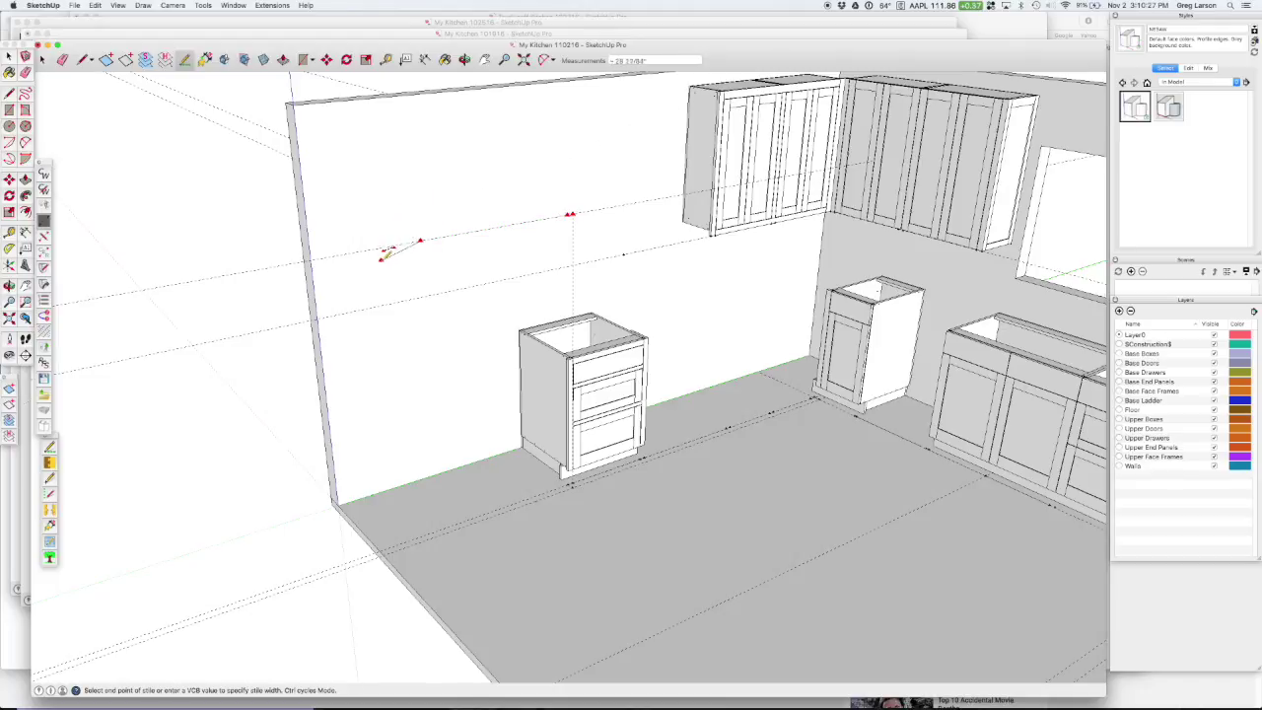
click(375, 250)
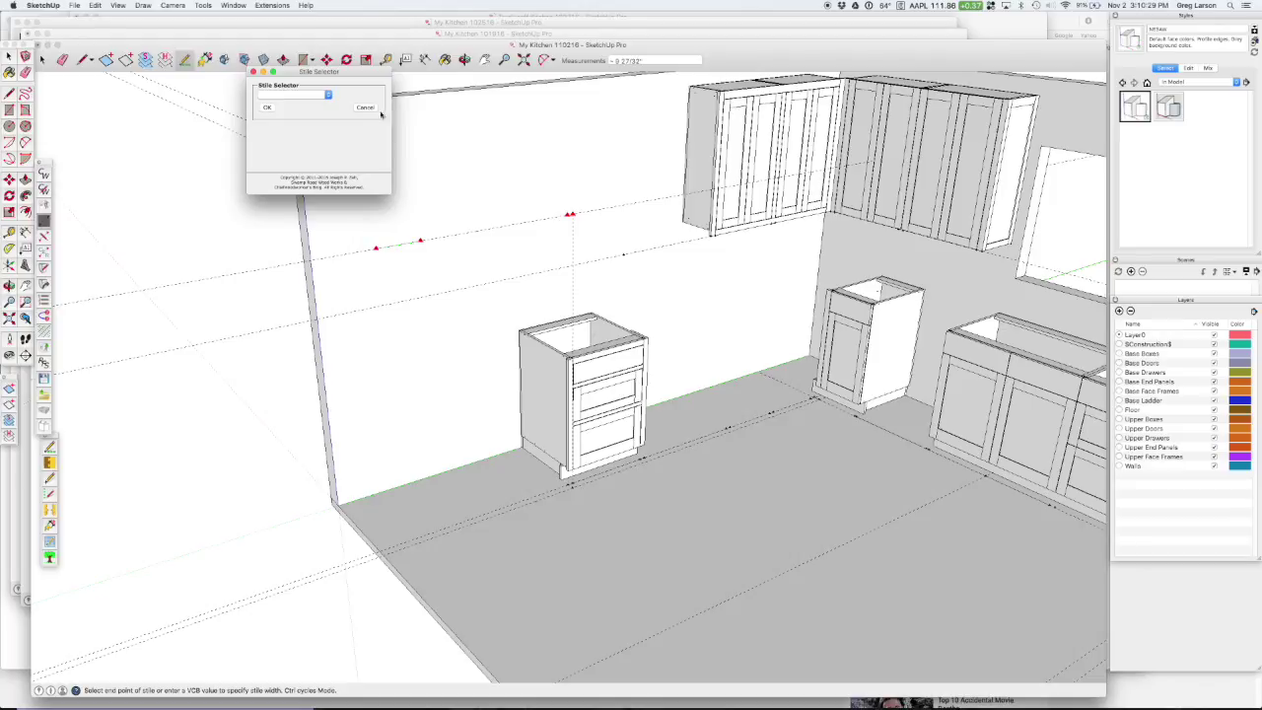
click(326, 93)
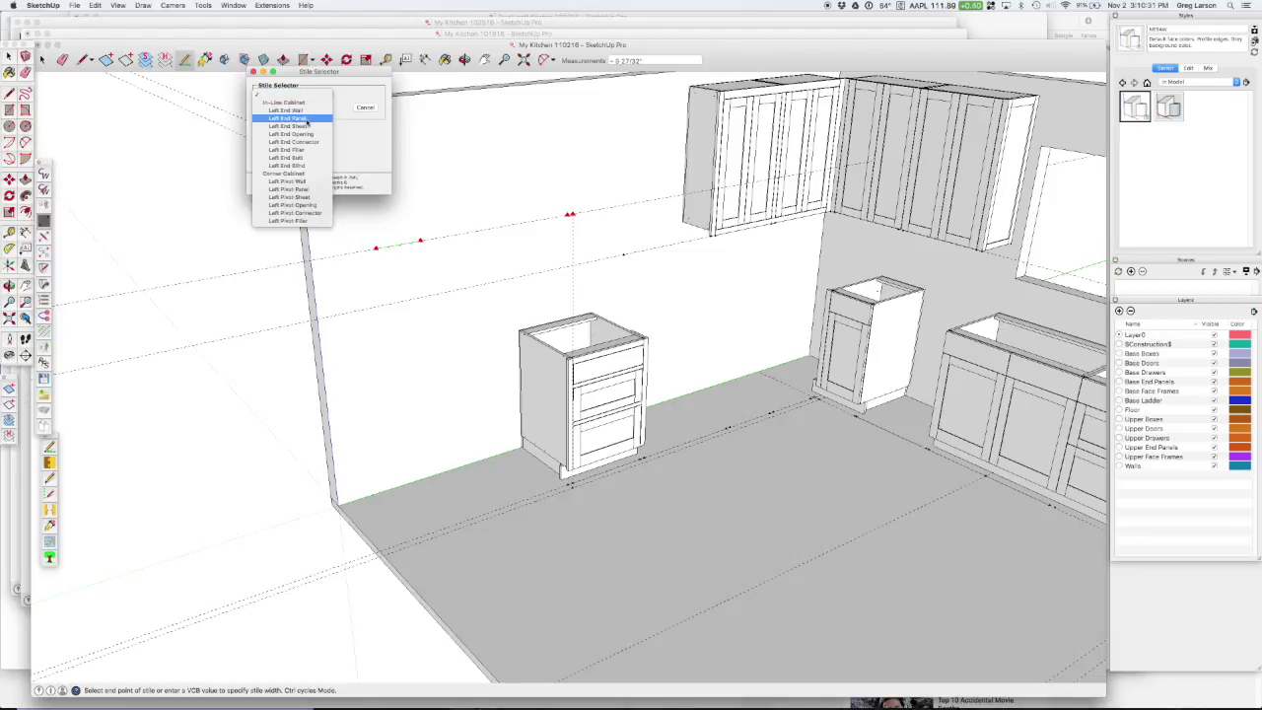
click(296, 119)
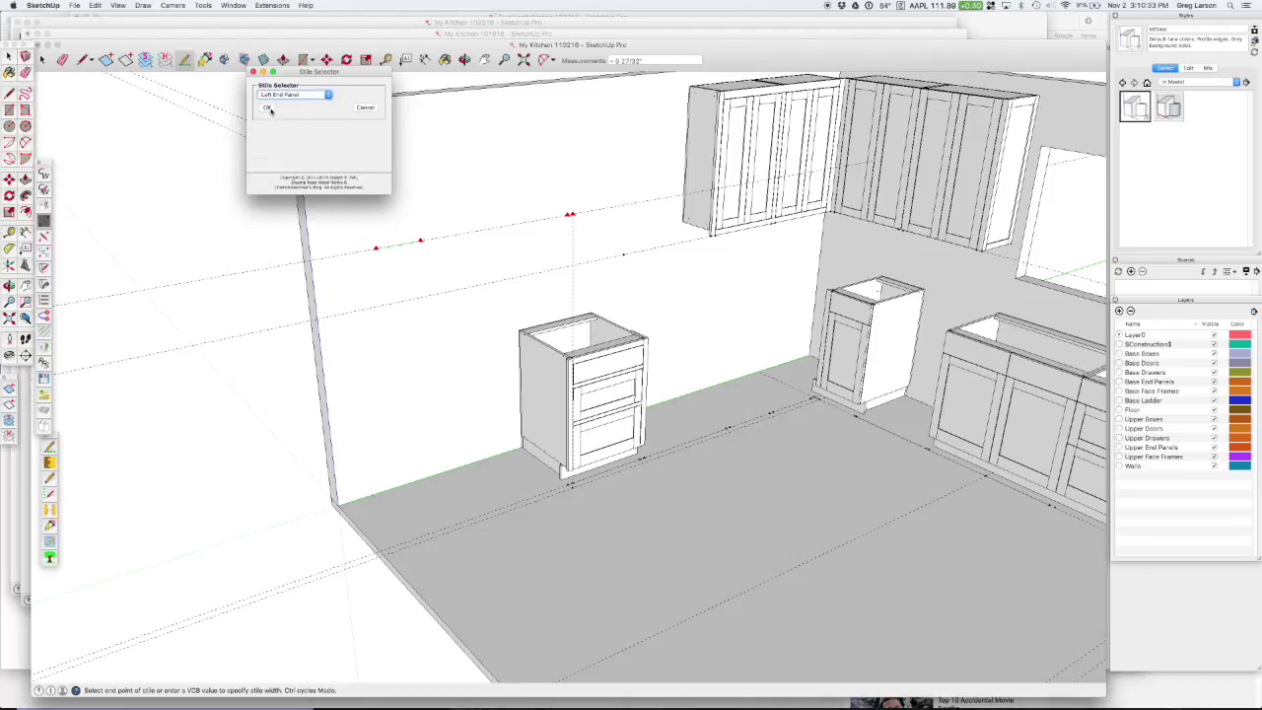
click(268, 108)
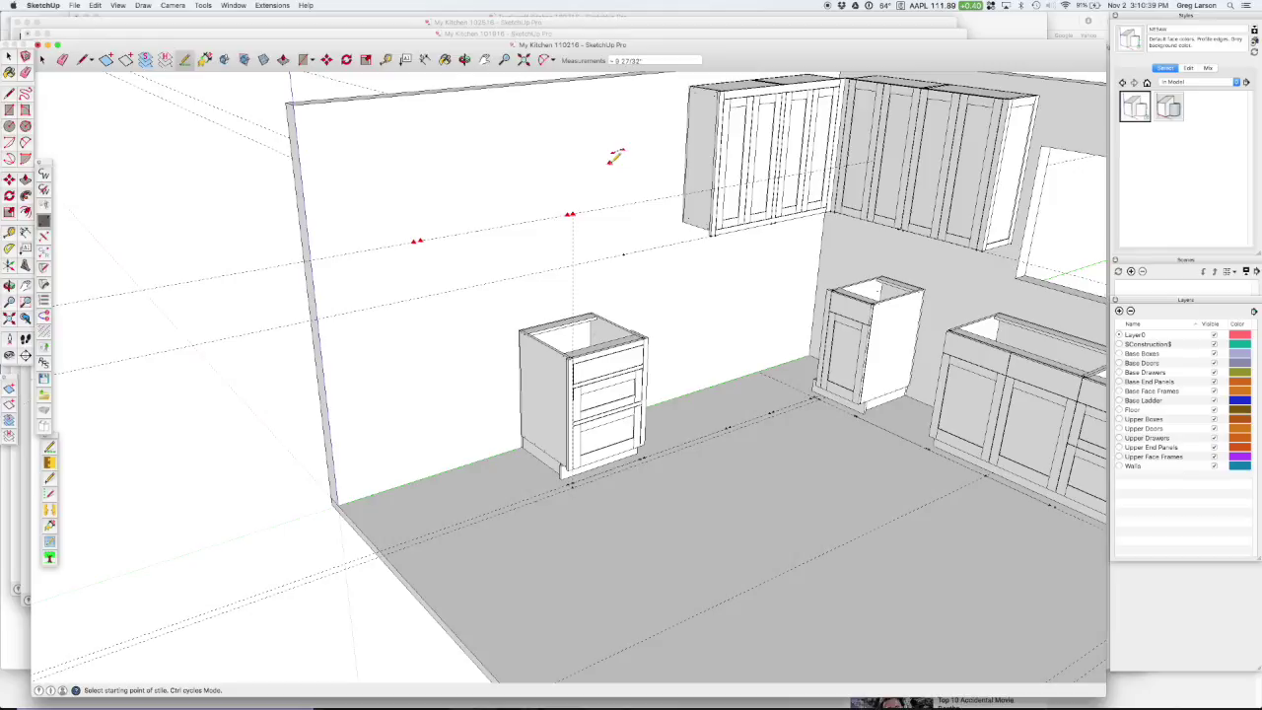
Step: Insert a Refrigerator Upper box with 2 doors between the end panels on the wall
click(615, 175)
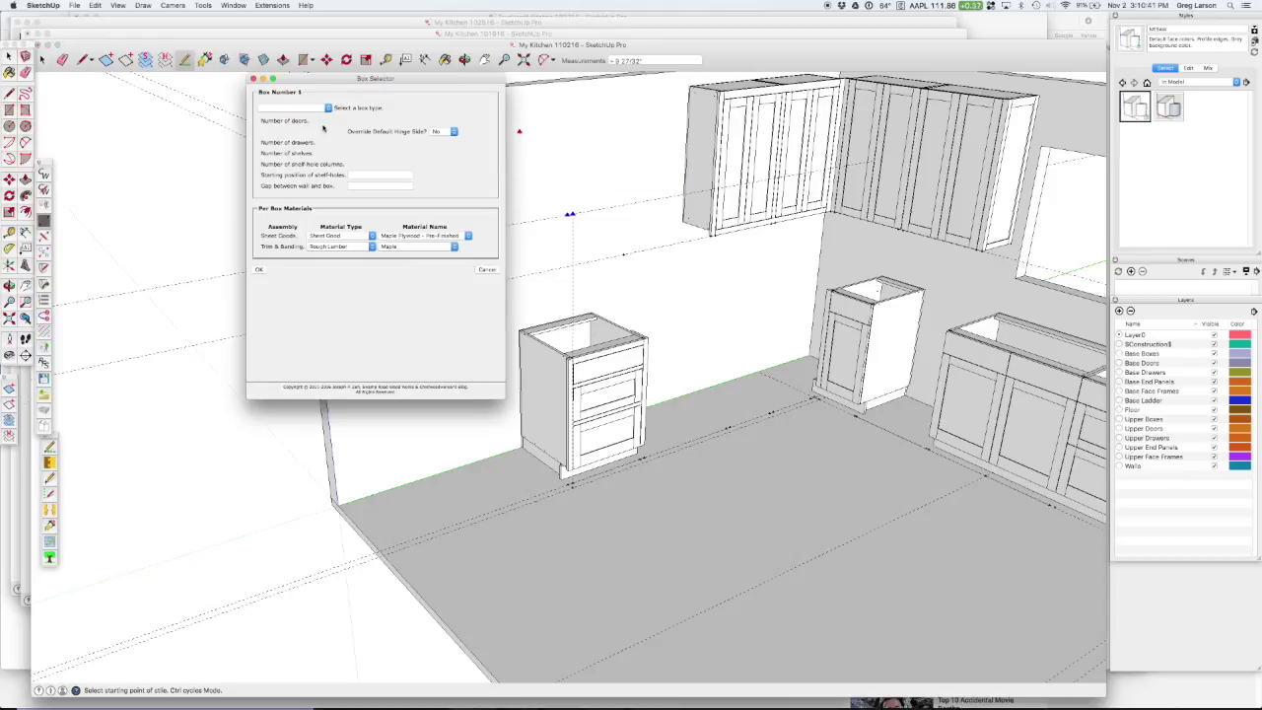
click(313, 108)
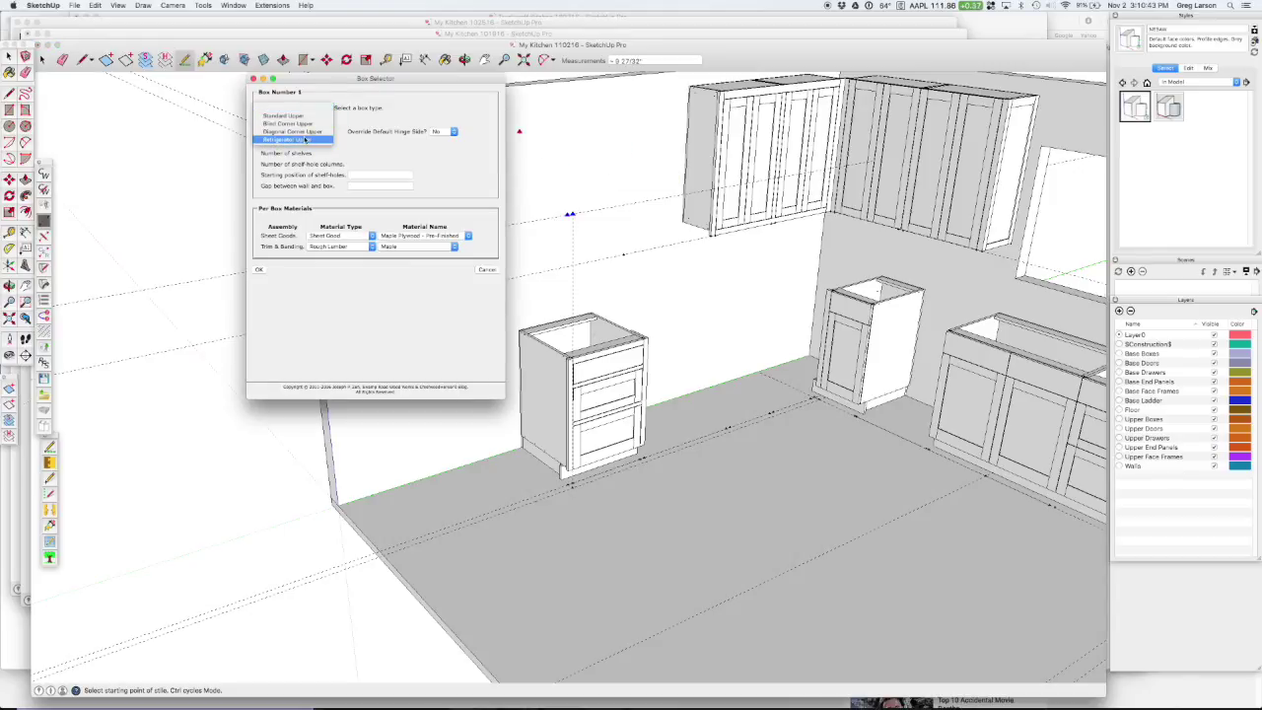
click(305, 140)
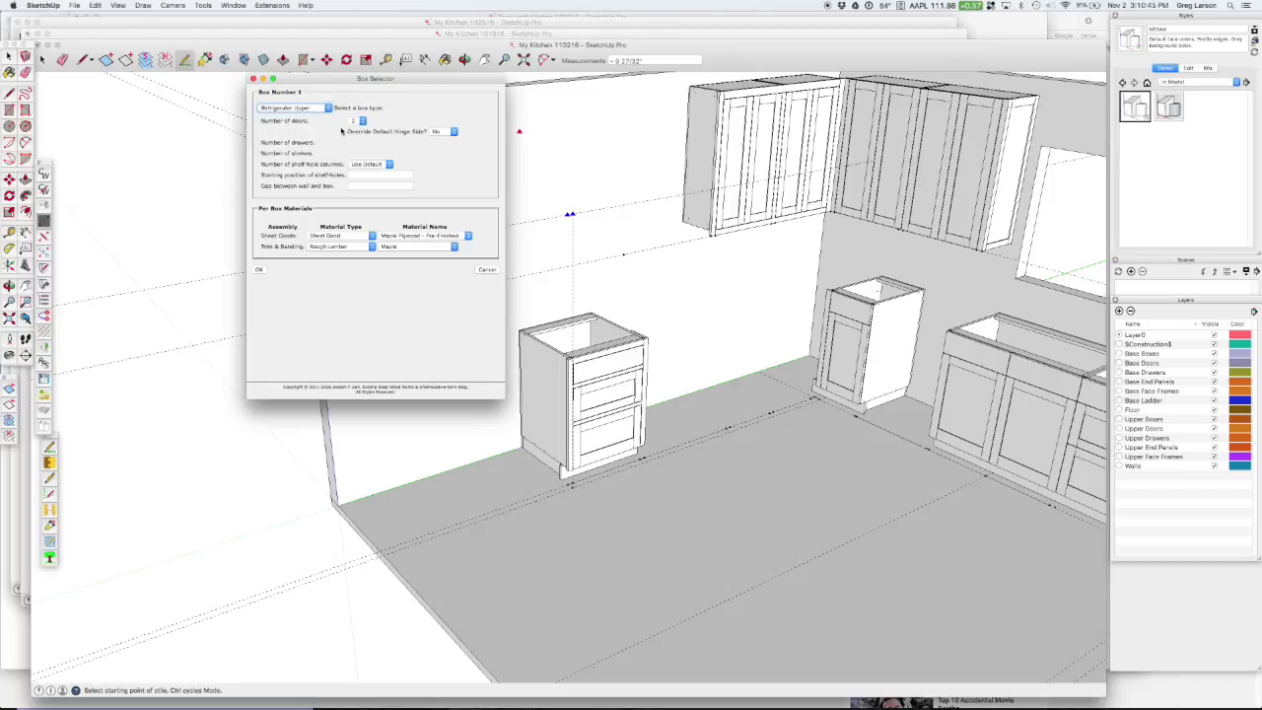
click(260, 270)
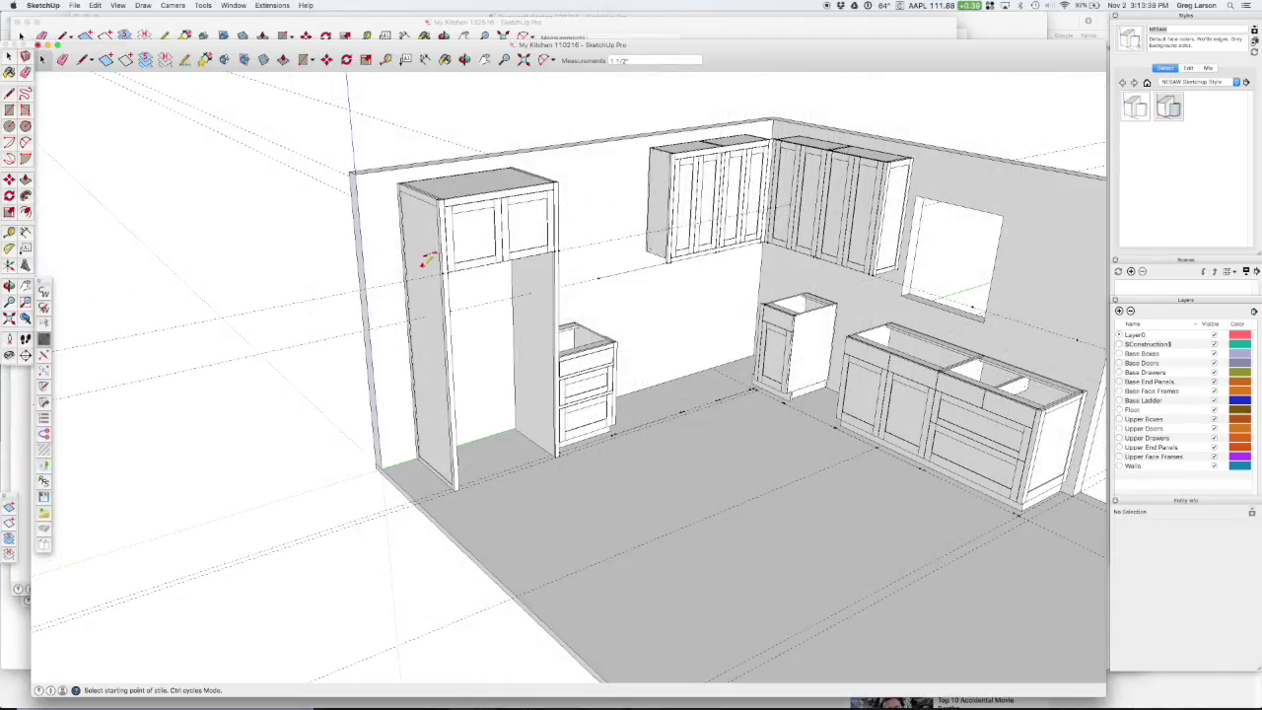
key(o)
mouse_move(602, 248)
mouse_down()
mouse_move(206, 249)
mouse_move(124, 279)
mouse_up()
key(l)
scroll(532, 205, up, 5)
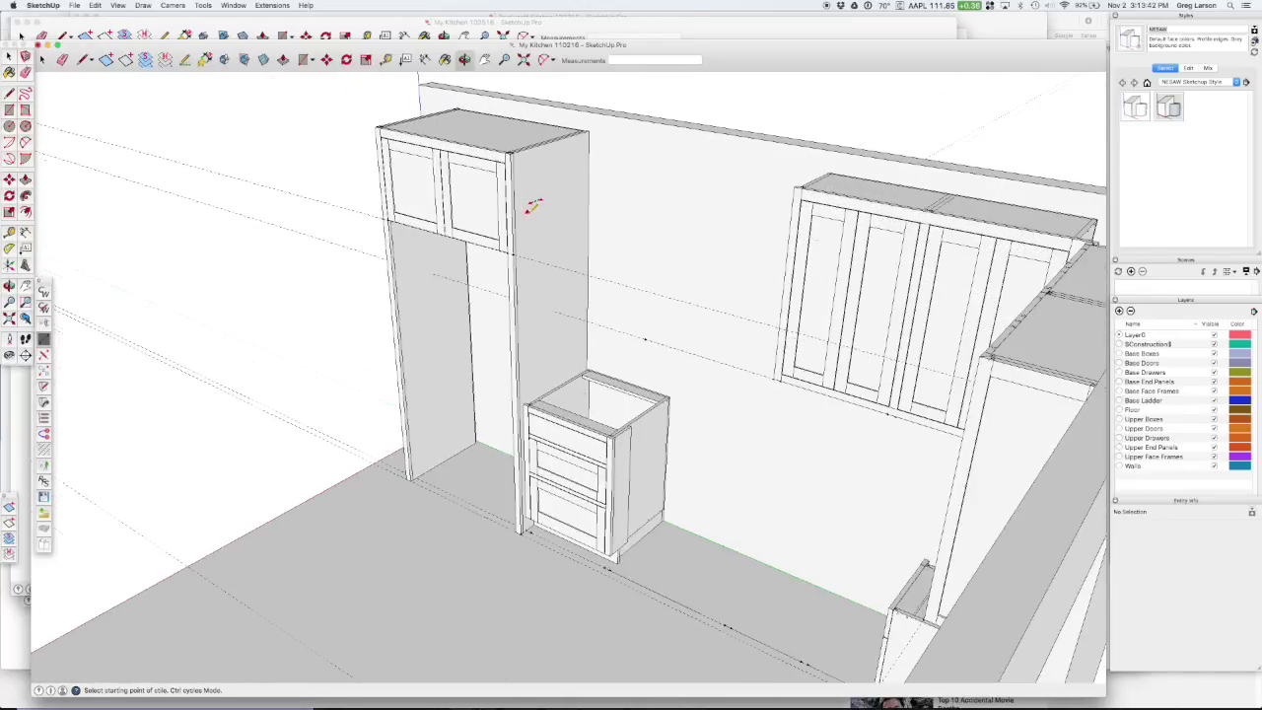
scroll(571, 243, down, 5)
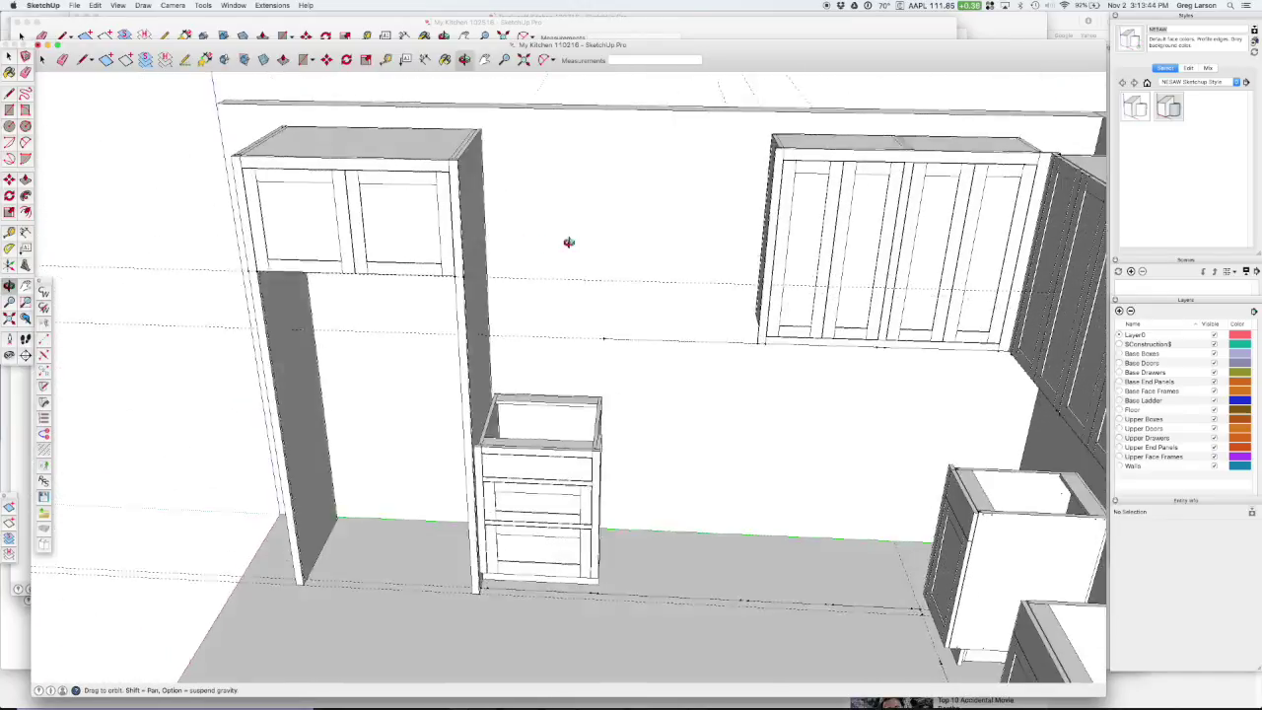
middle_drag(571, 243, 732, 239)
scroll(734, 240, down, 3)
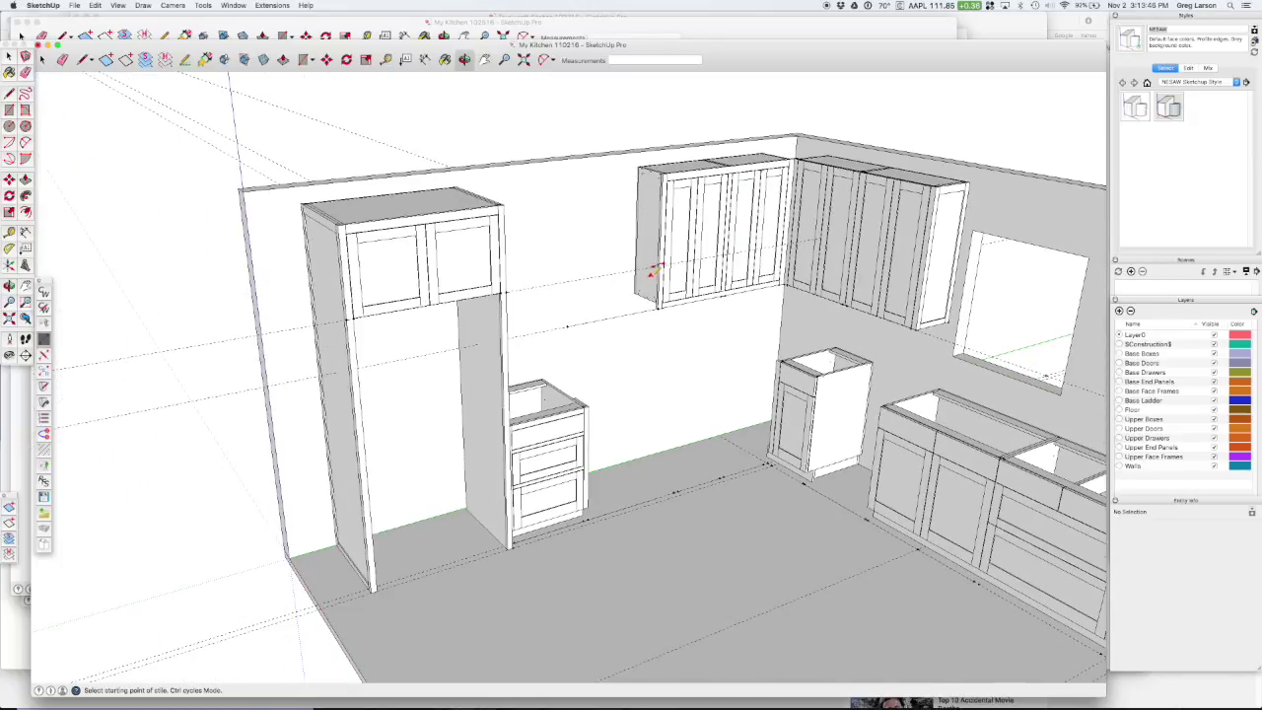
middle_drag(437, 342, 461, 320)
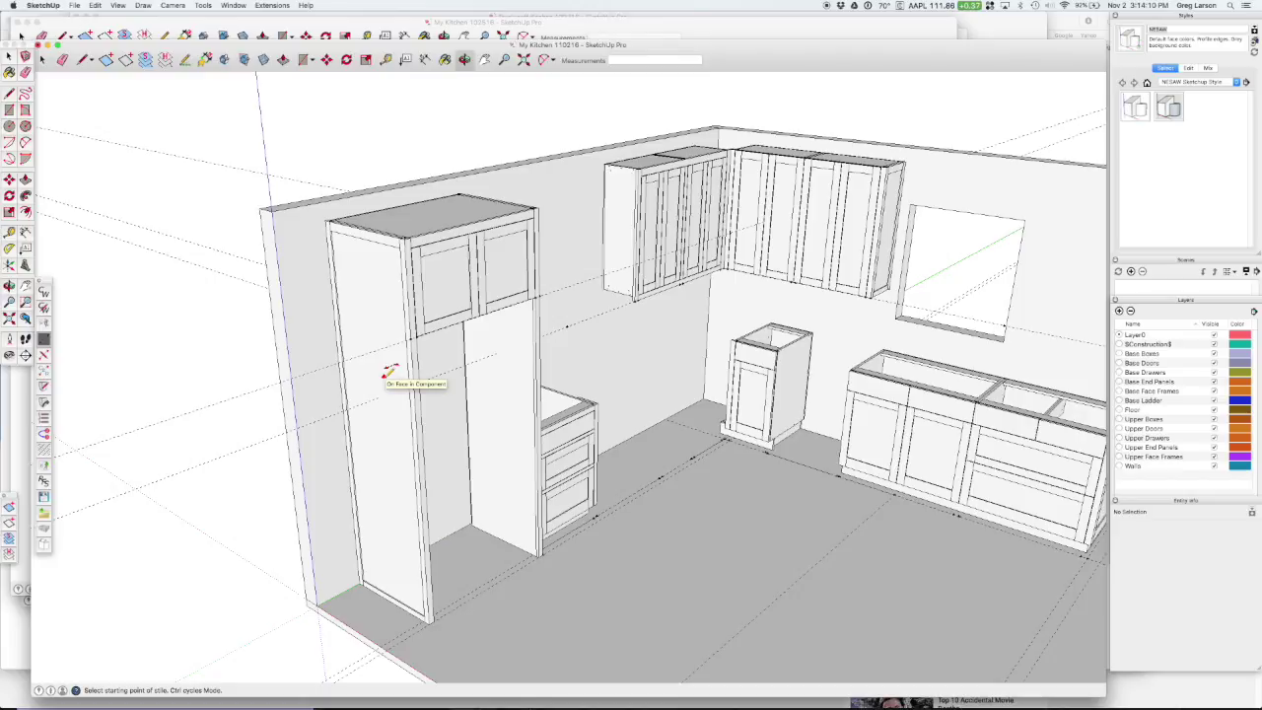
middle_drag(391, 380, 390, 385)
click(392, 412)
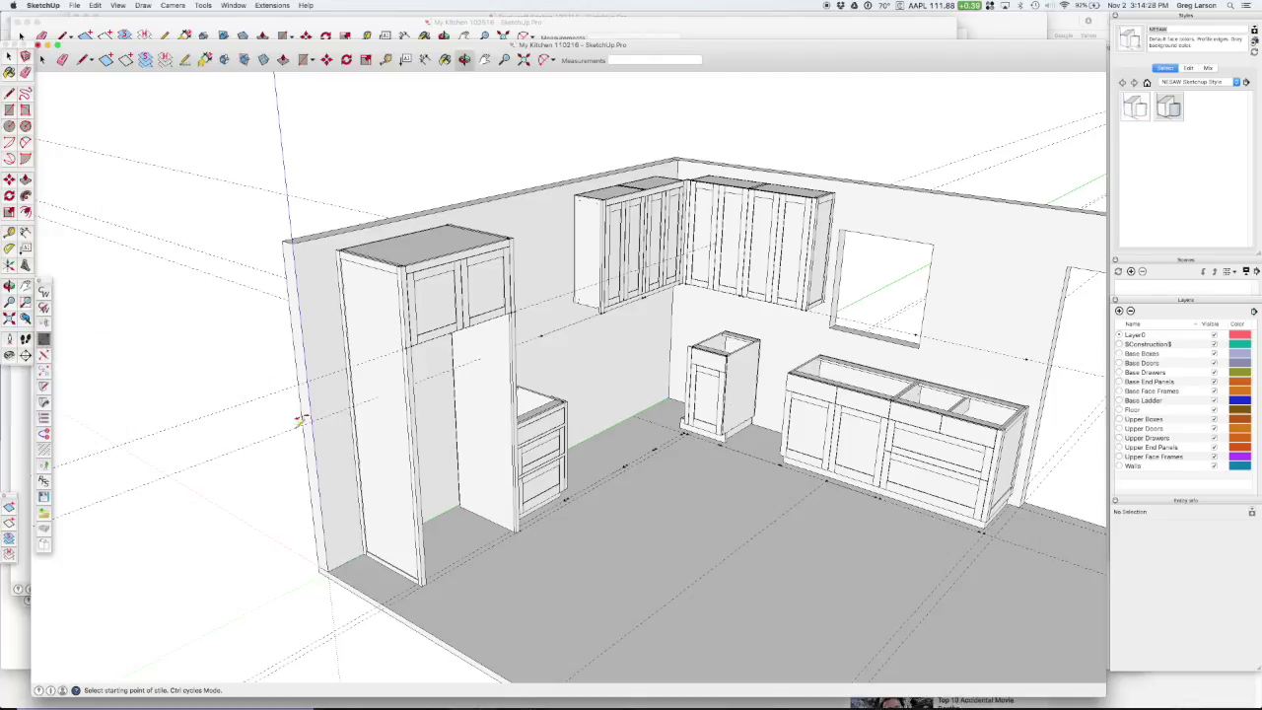
middle_drag(532, 447, 174, 408)
scroll(265, 222, up, 3)
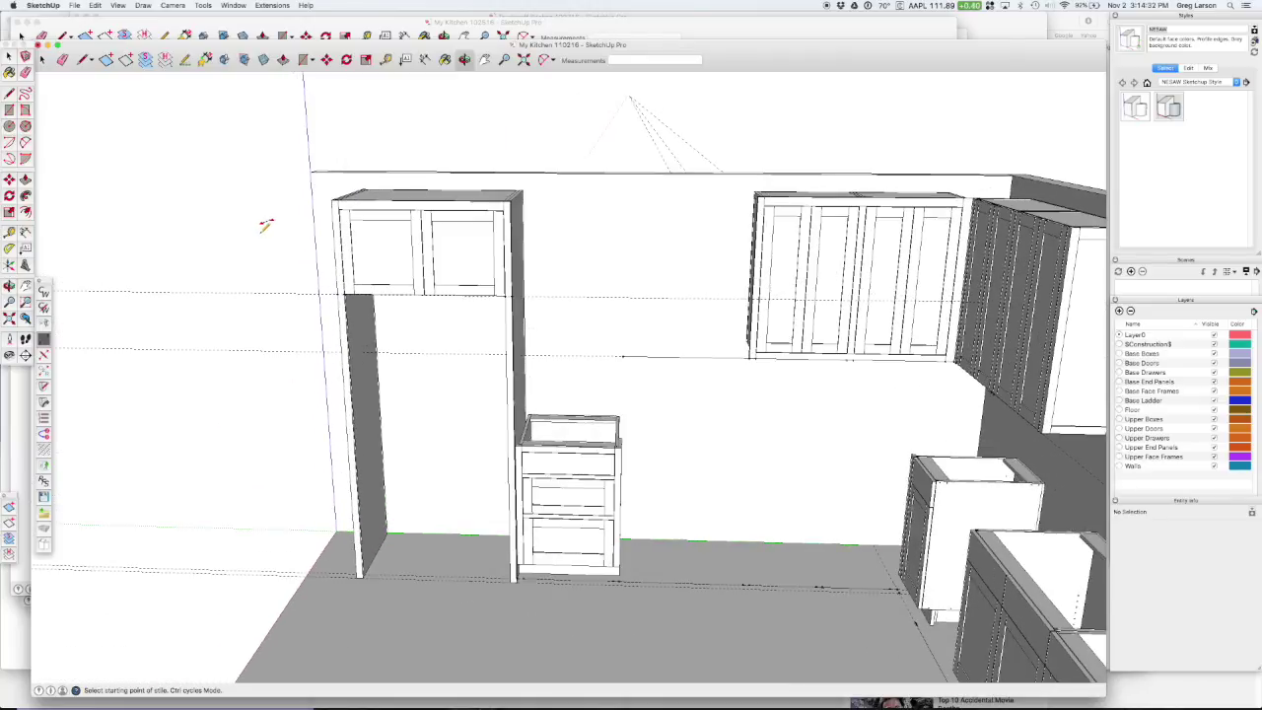
key(space)
Step: With the middle stile selected, enable the 1 1/2" upper Bottom Rail in CabWriter Face Frame settings
click(431, 292)
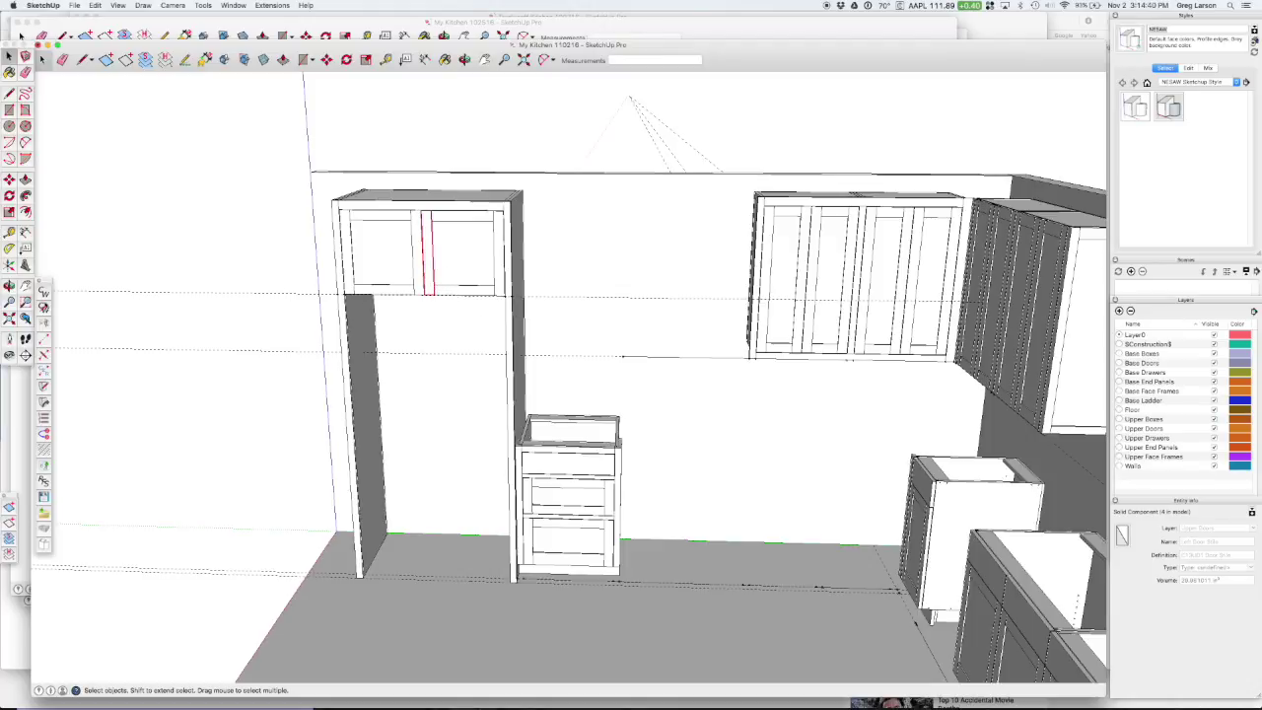
click(44, 309)
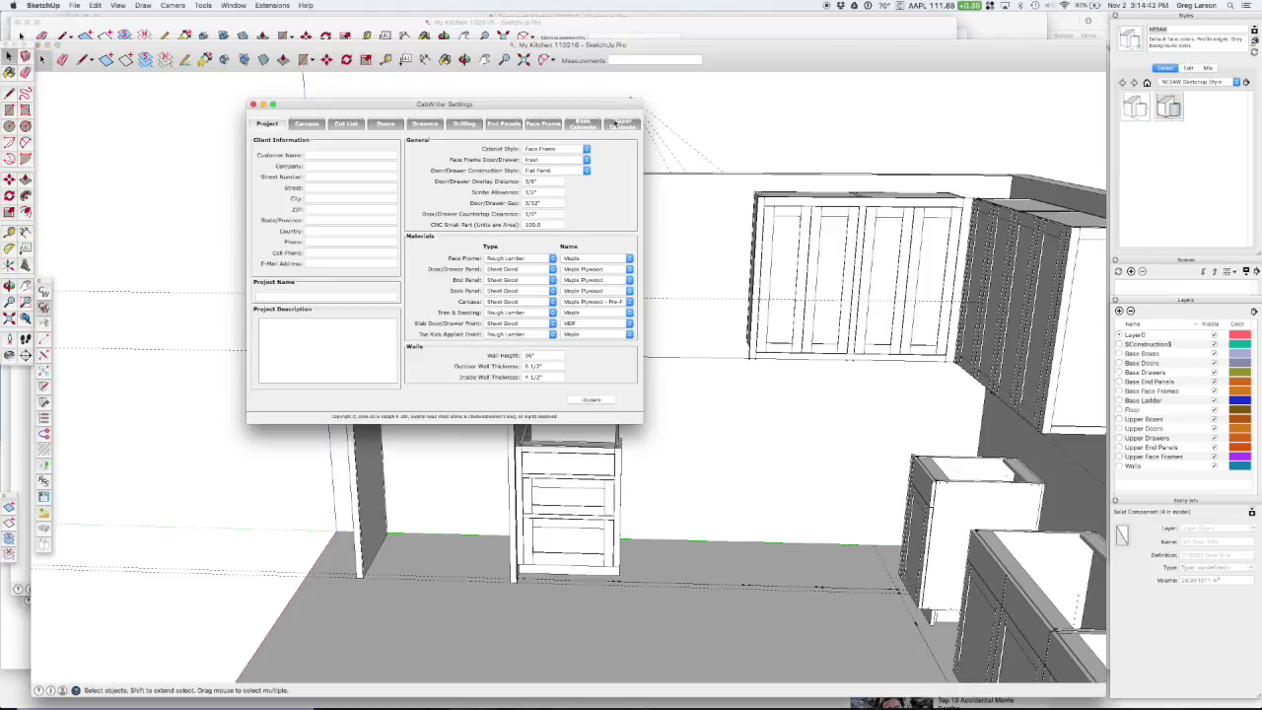
click(623, 125)
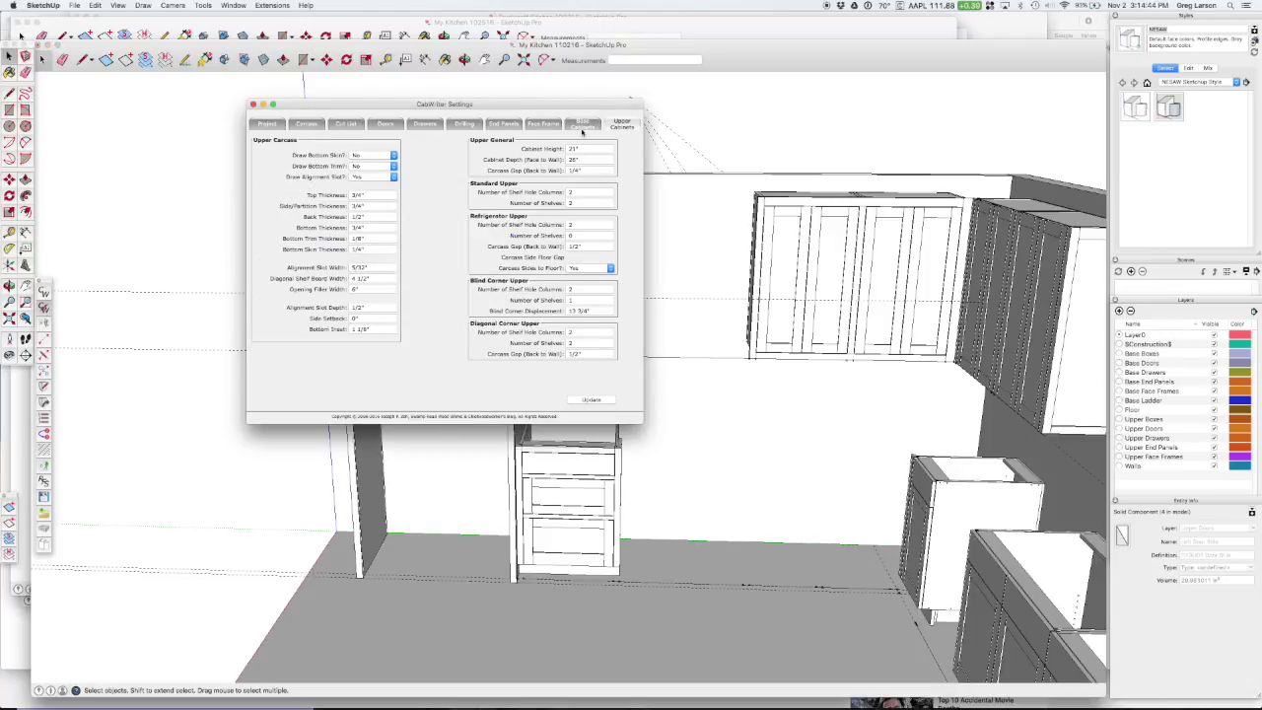
click(541, 124)
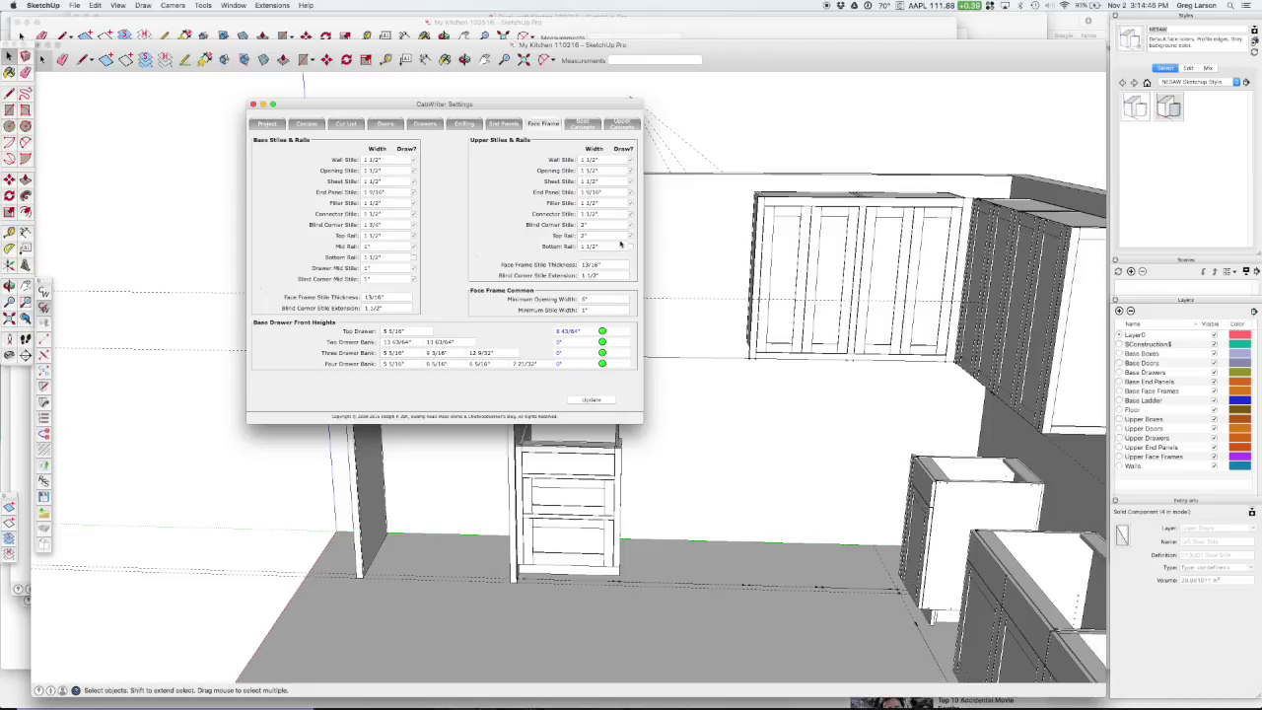
click(630, 246)
click(254, 104)
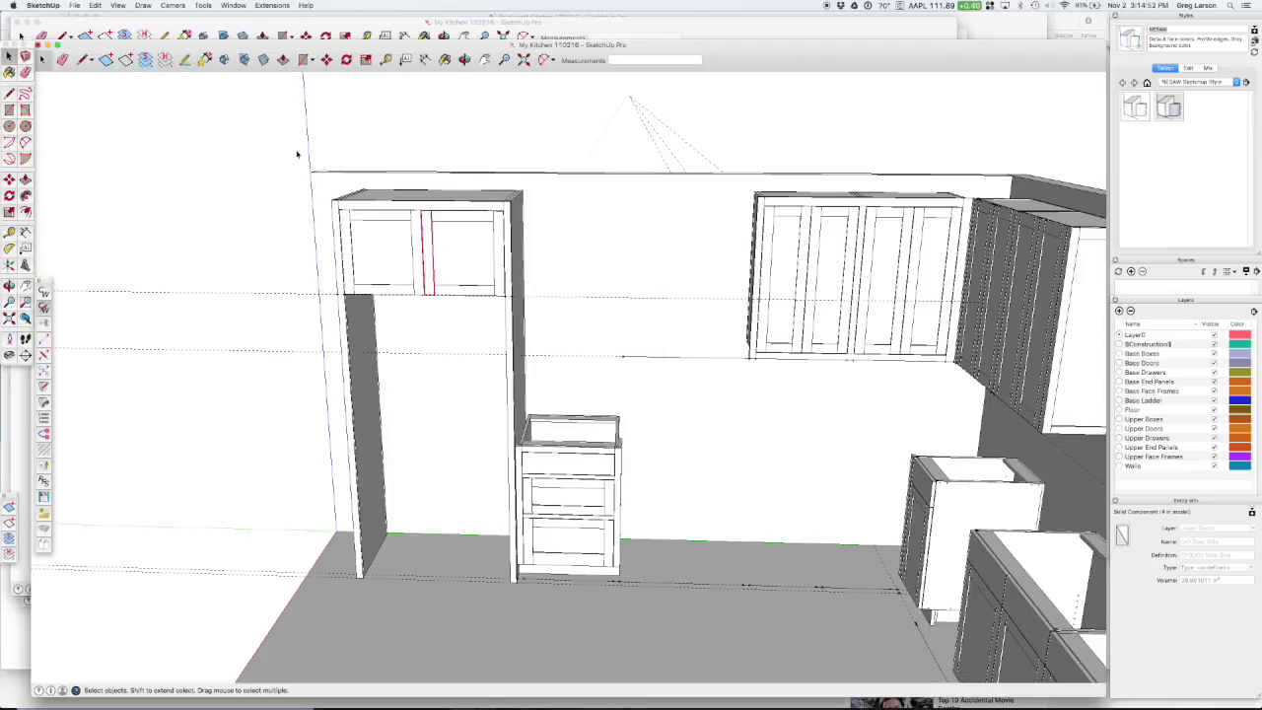
Step: Re-draw the selected refrigerator cabinet using current settings rather than stored defaults
right_click(428, 227)
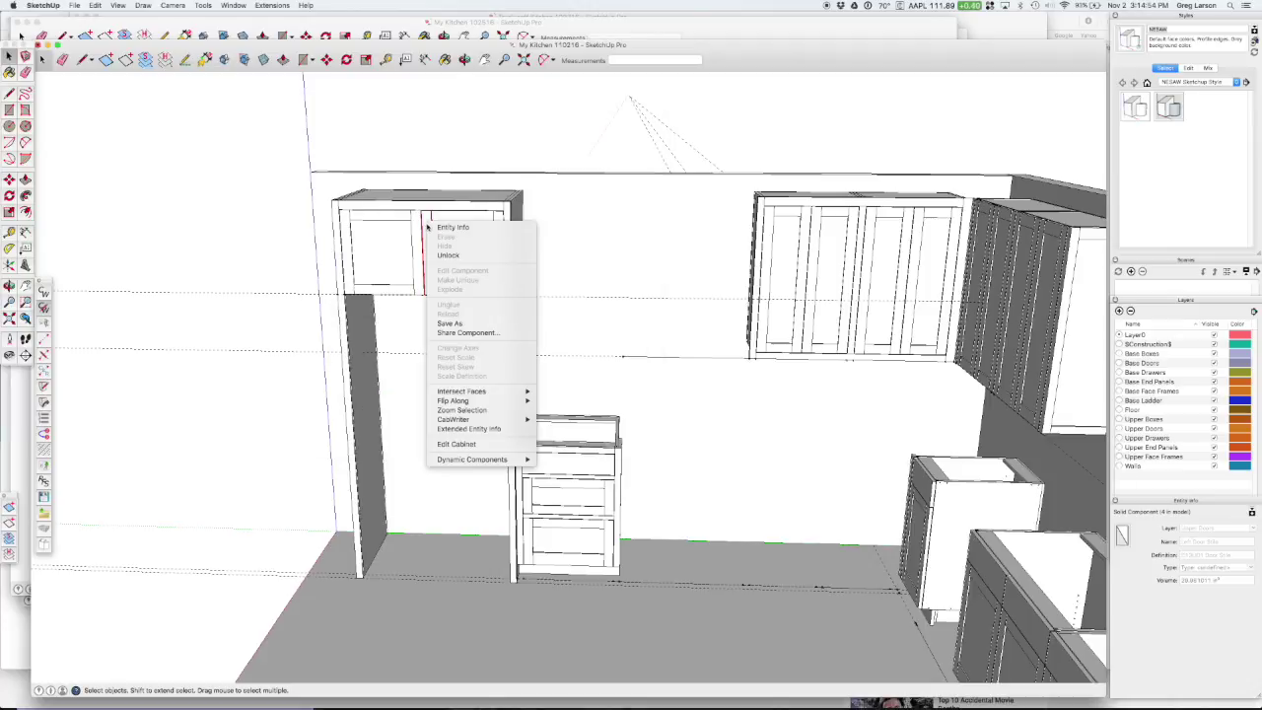
mouse_move(479, 420)
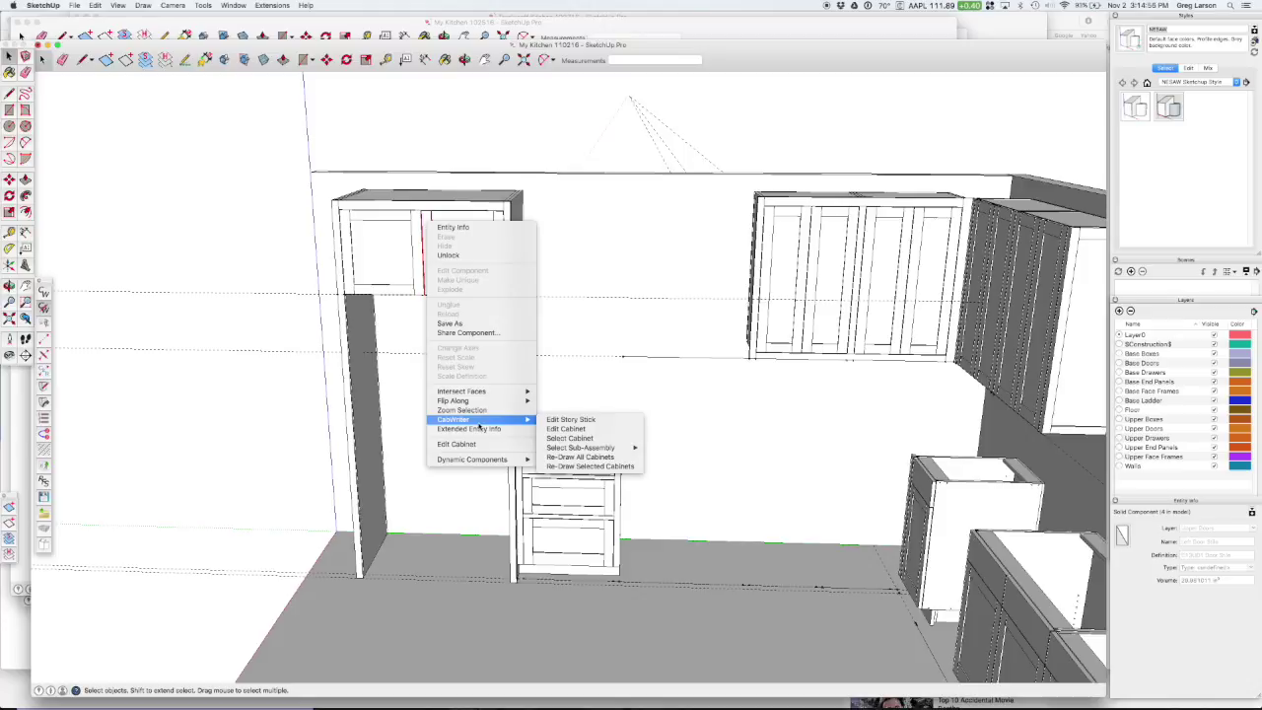
click(589, 465)
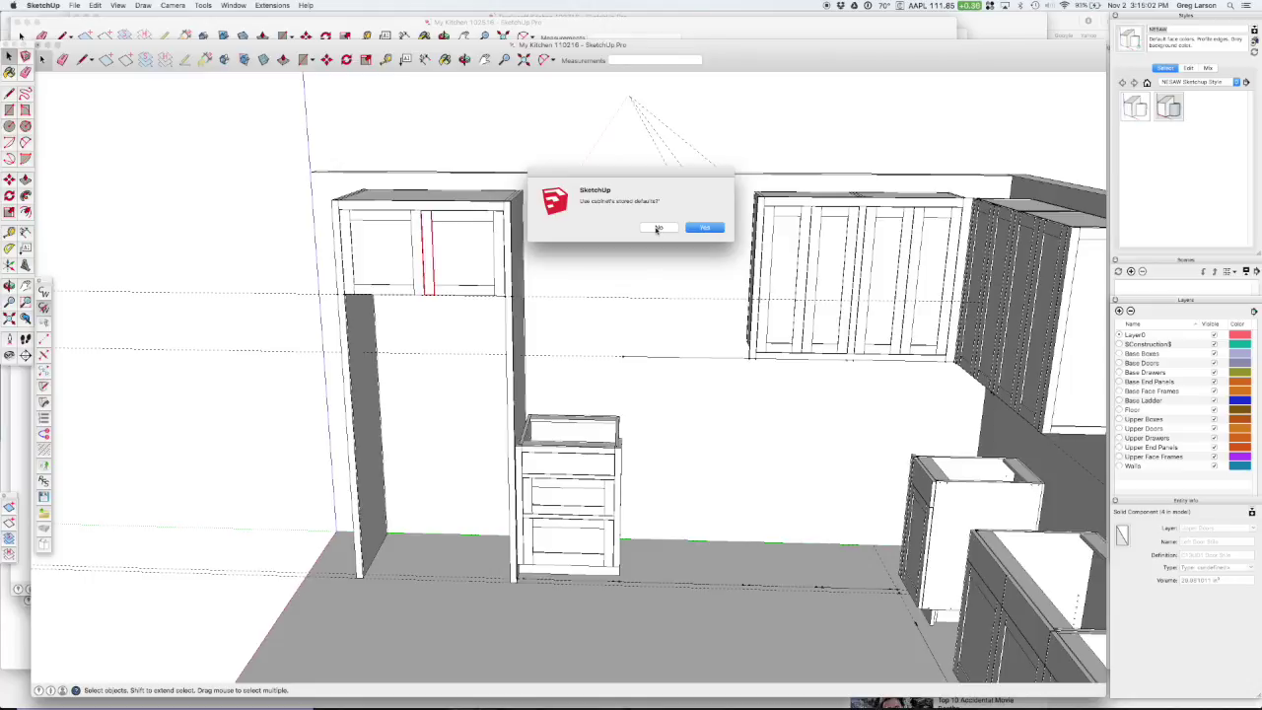
click(657, 227)
click(704, 230)
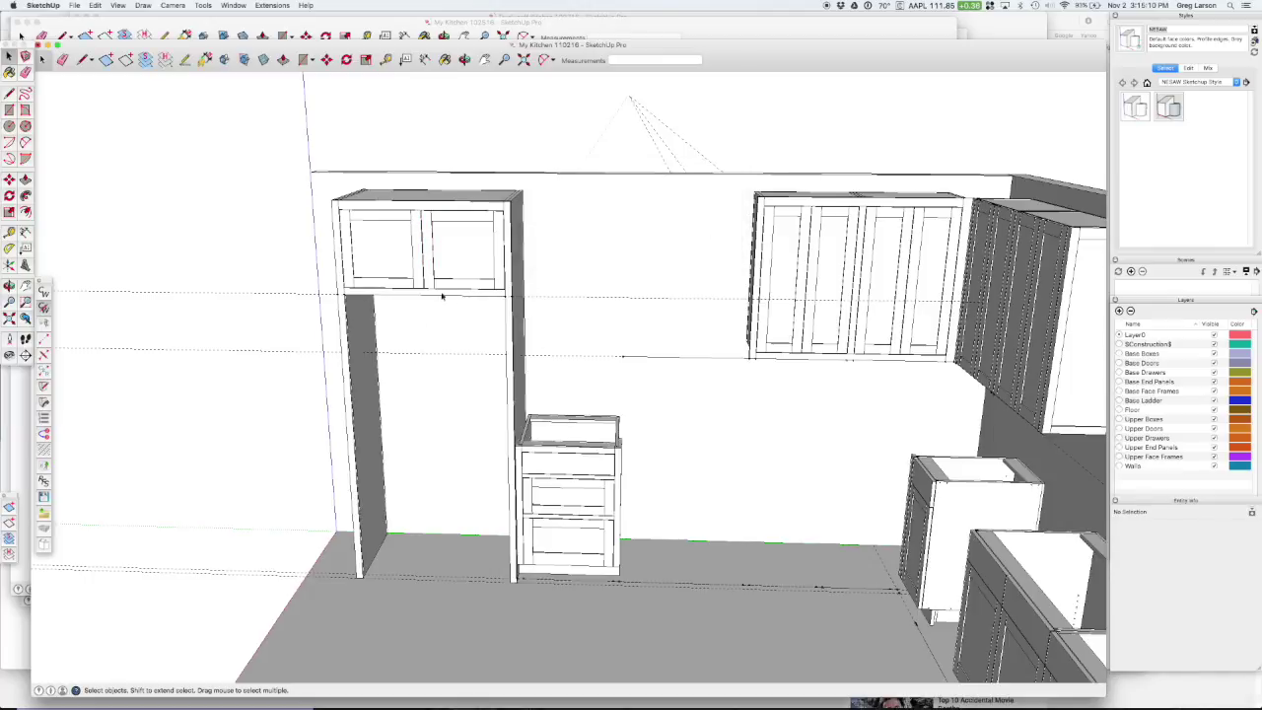
middle_drag(589, 299, 699, 289)
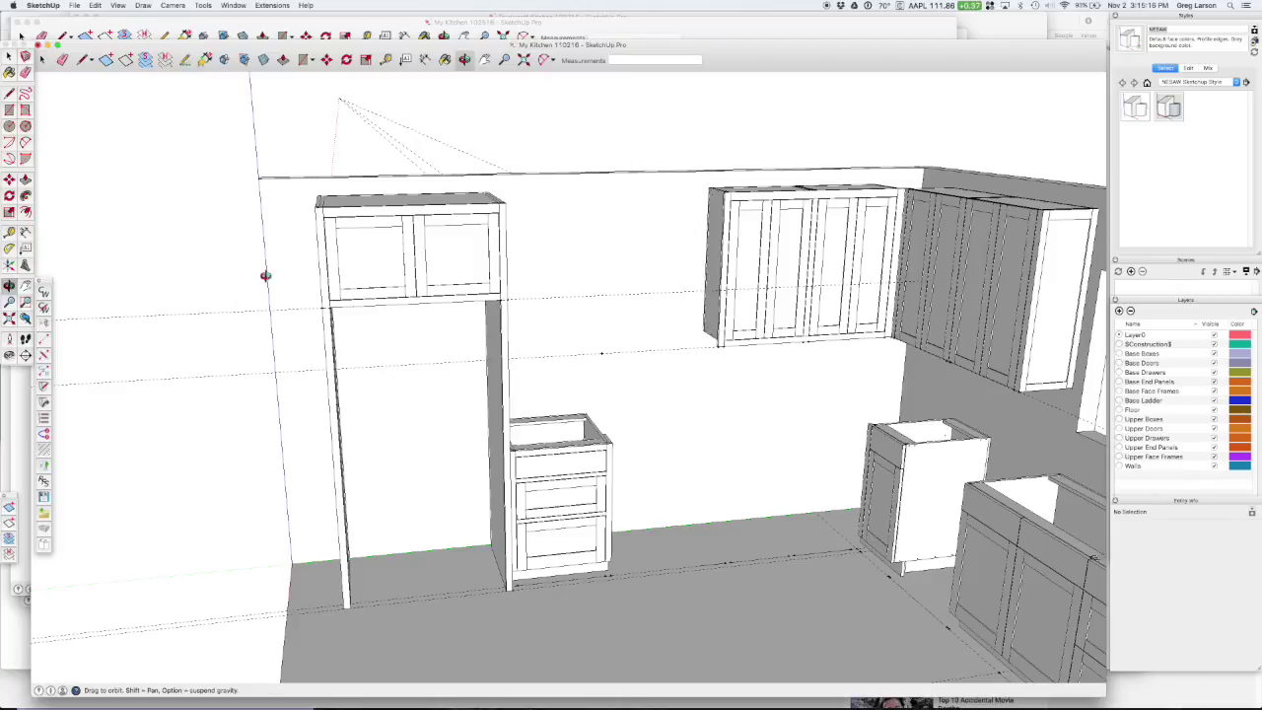
middle_drag(264, 273, 345, 283)
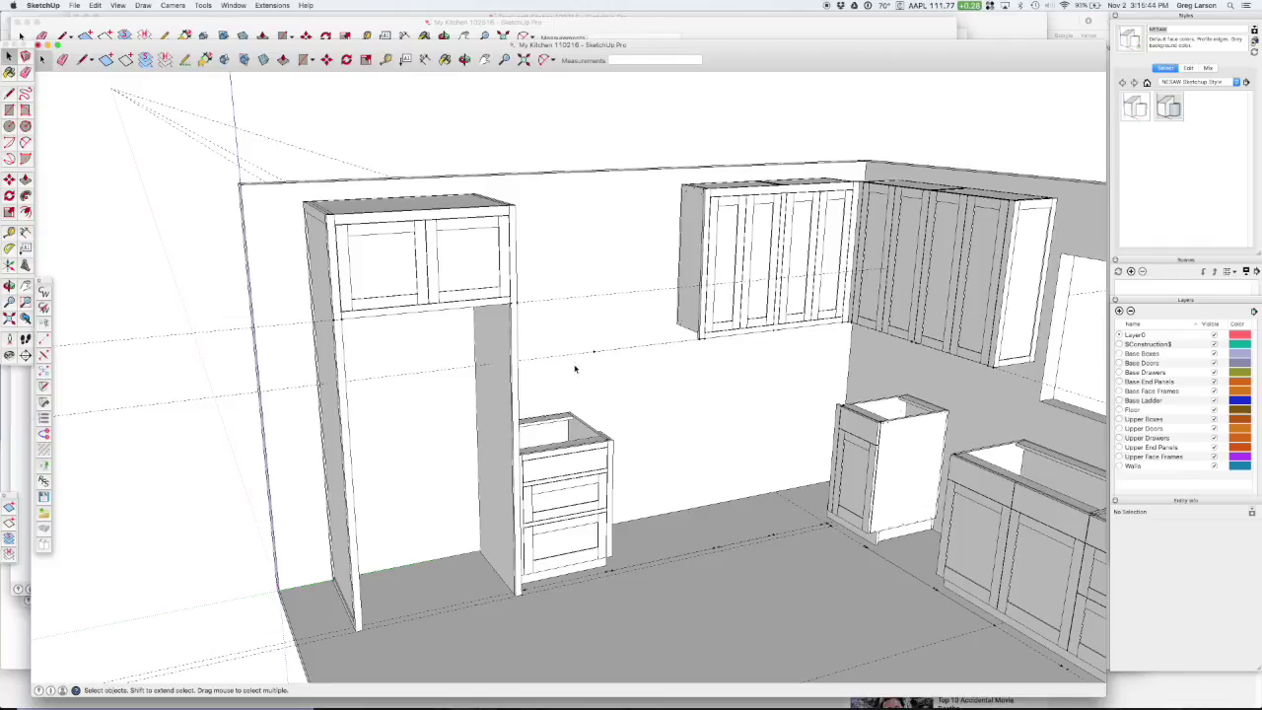
scroll(575, 367, down, 2)
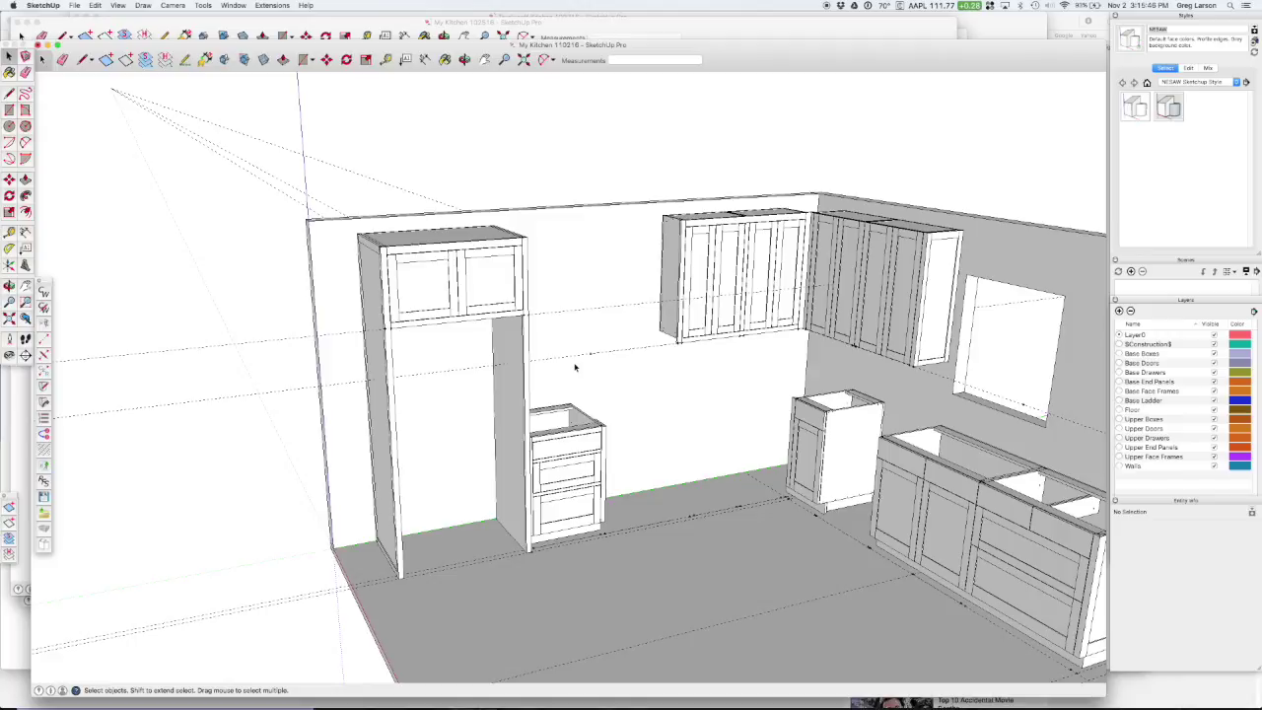